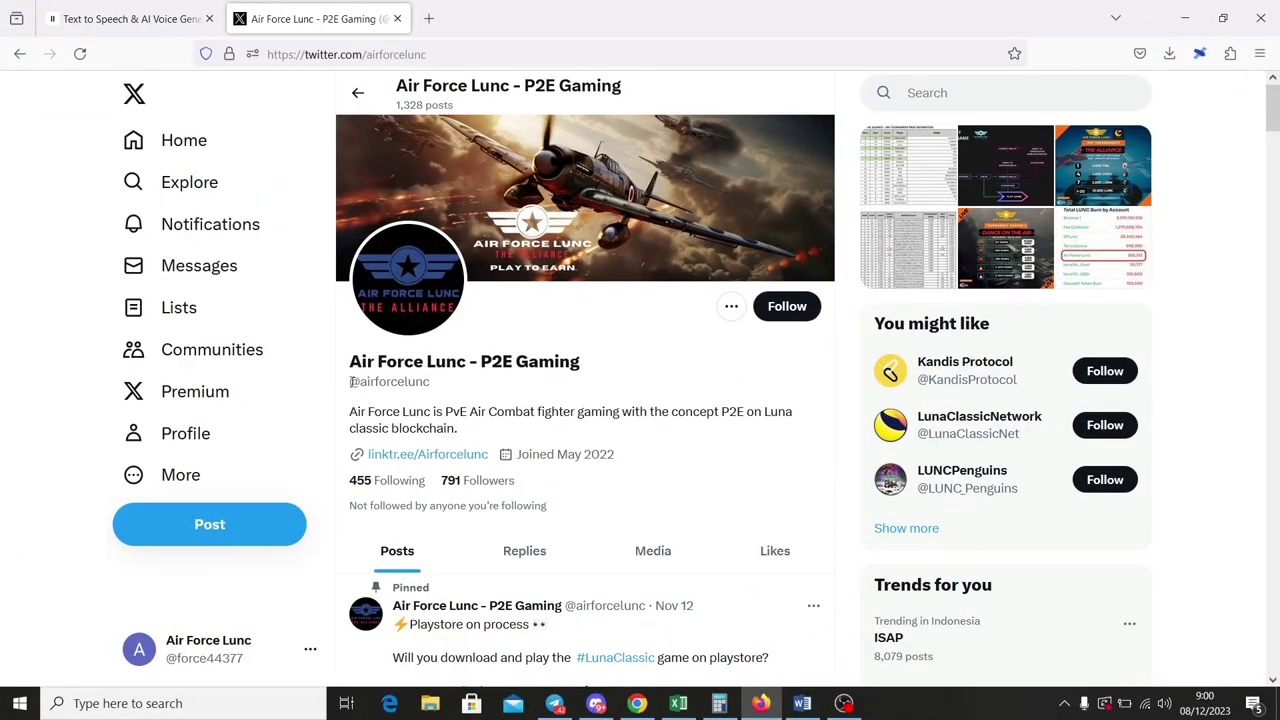
Open the Airforcelunc Linktree page and scroll down to its Whitepaper link.
{"action": "left_click_drag", "start_coordinate": [349, 381], "coordinate": [432, 382]}
{"action": "left_click", "coordinate": [525, 392]}
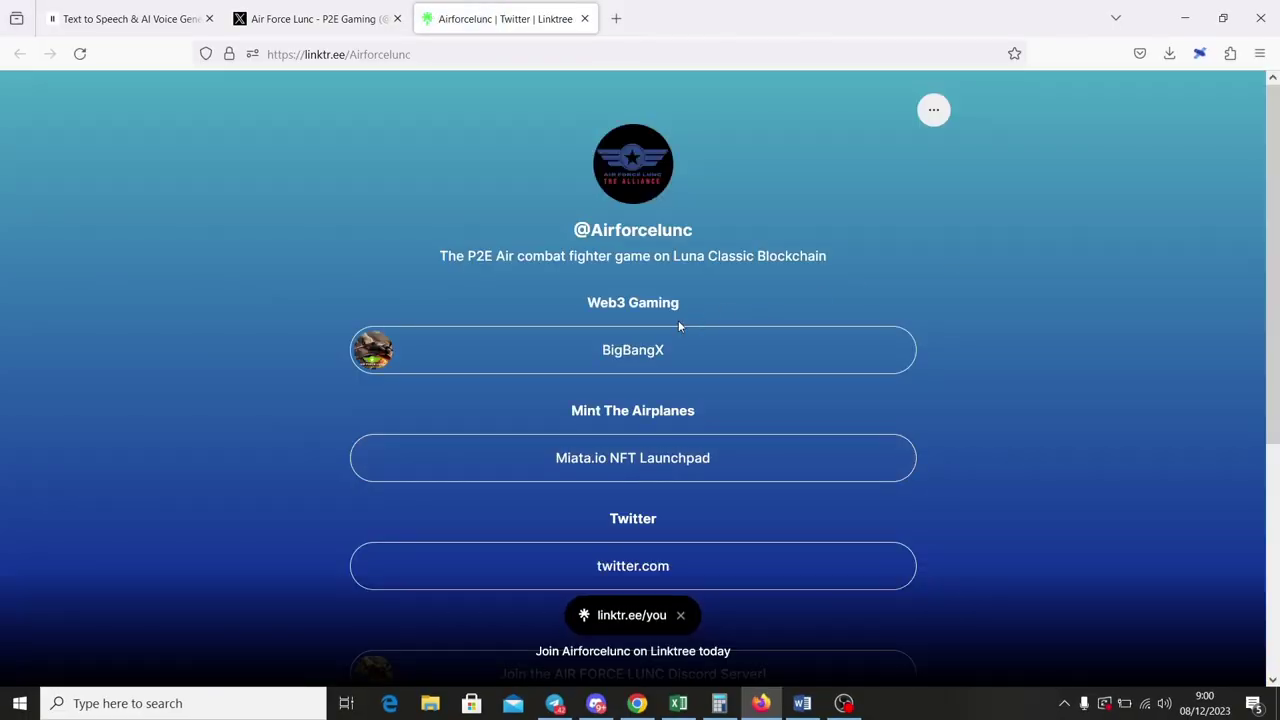
{"action": "scroll", "coordinate": [650, 350], "scroll_direction": "down", "scroll_amount": 3}
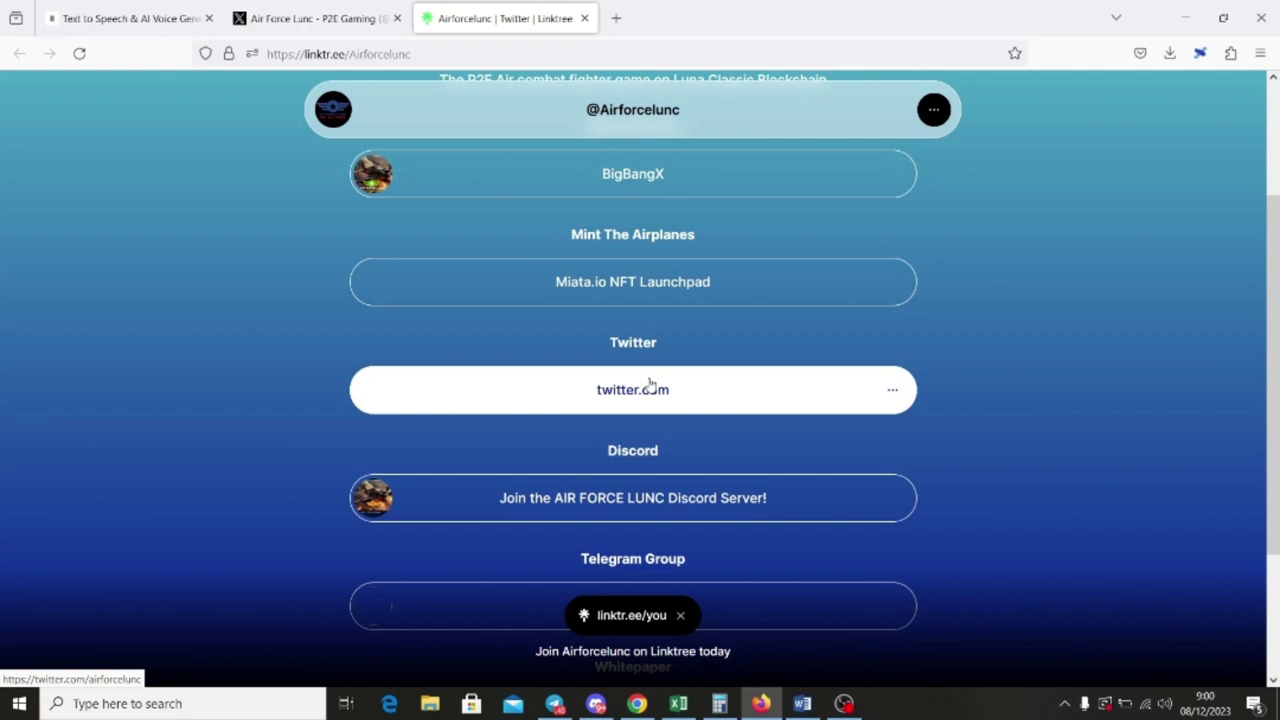
{"action": "scroll", "coordinate": [650, 385], "scroll_direction": "down", "scroll_amount": 3}
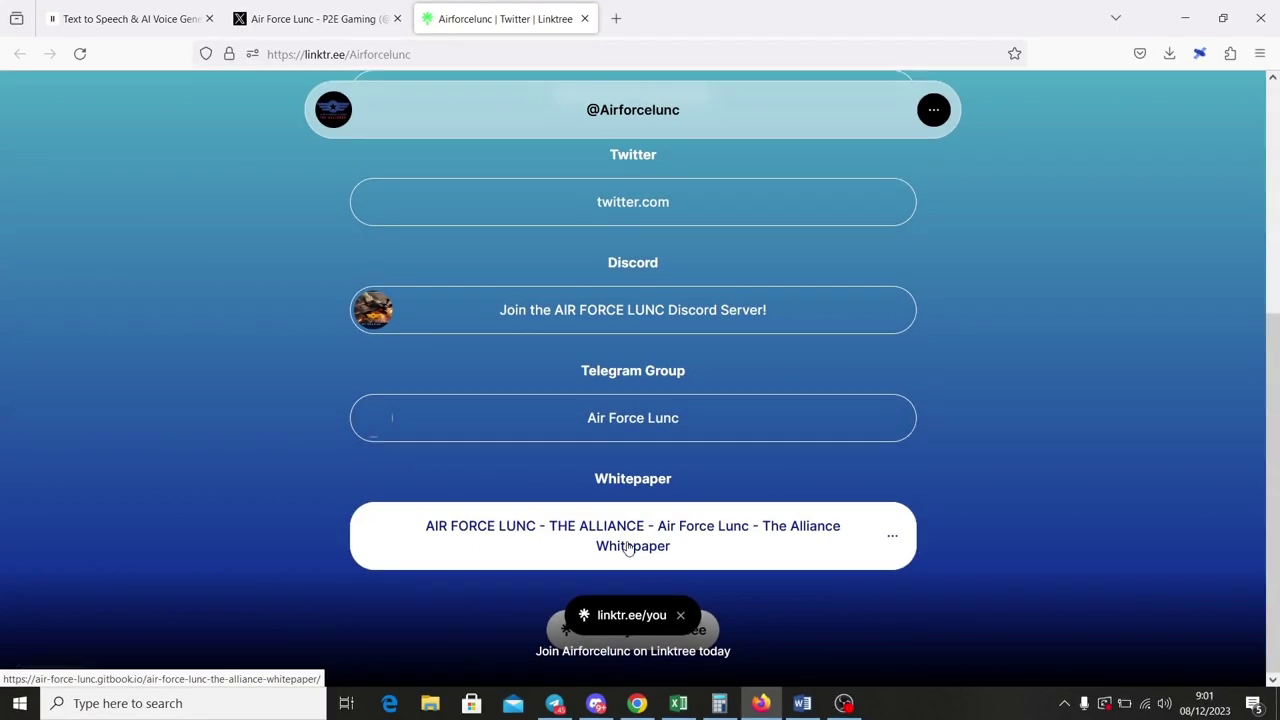
Open the Air Force Lunc - The Alliance whitepaper and scroll down to read its About paragraph.
{"action": "left_click", "coordinate": [628, 548]}
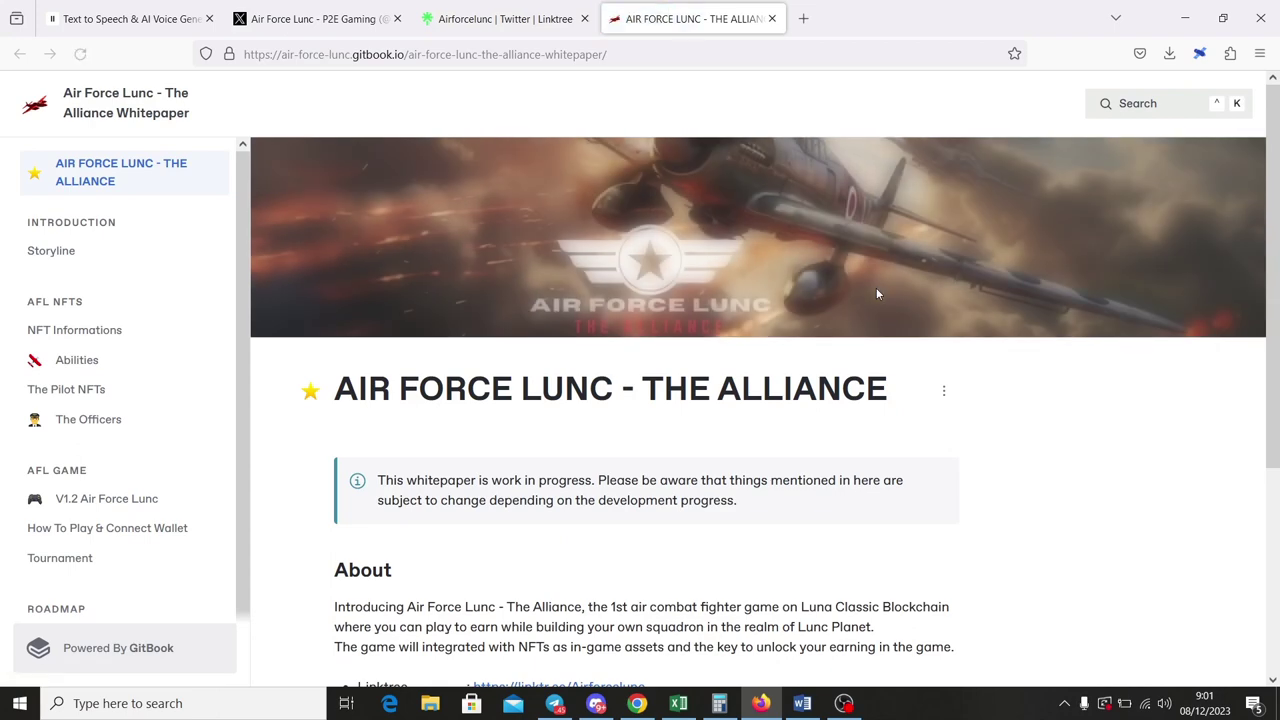
{"action": "scroll", "coordinate": [877, 293], "scroll_direction": "down", "scroll_amount": 3}
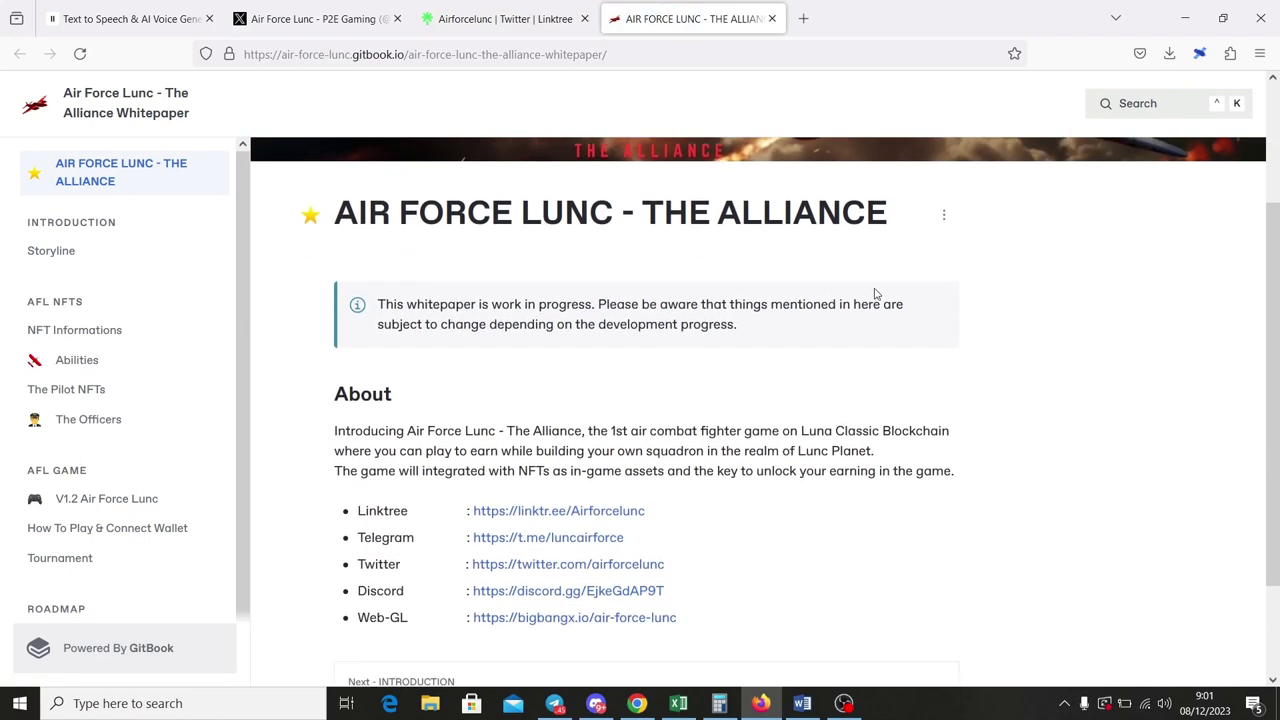
{"action": "scroll", "coordinate": [877, 293], "scroll_direction": "down", "scroll_amount": 2}
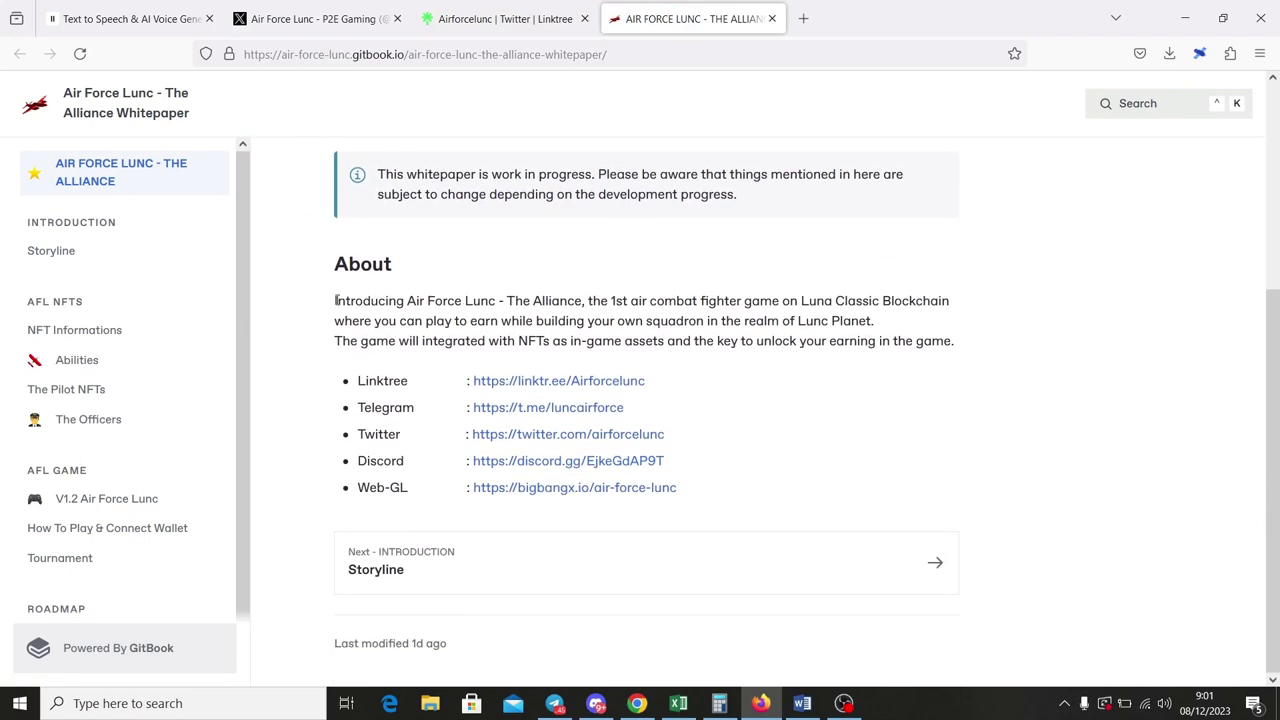
{"action": "left_click_drag", "start_coordinate": [336, 300], "coordinate": [957, 349]}
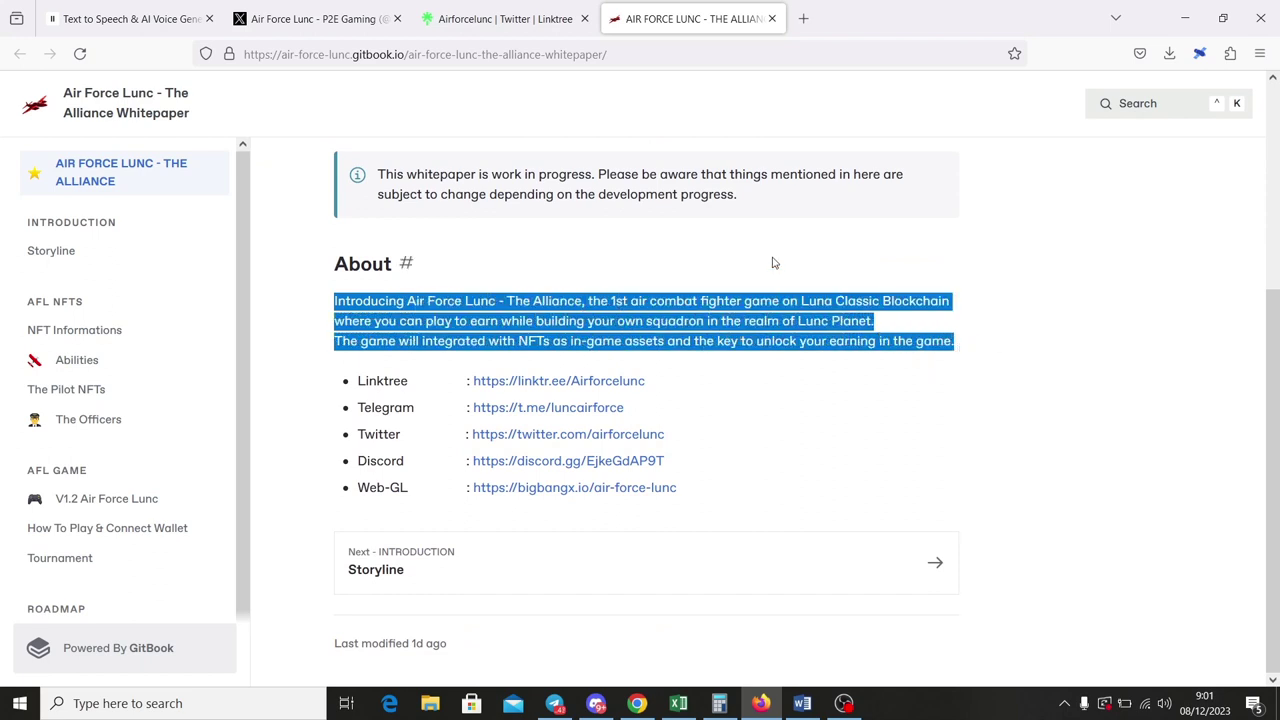
{"action": "left_click", "coordinate": [740, 300]}
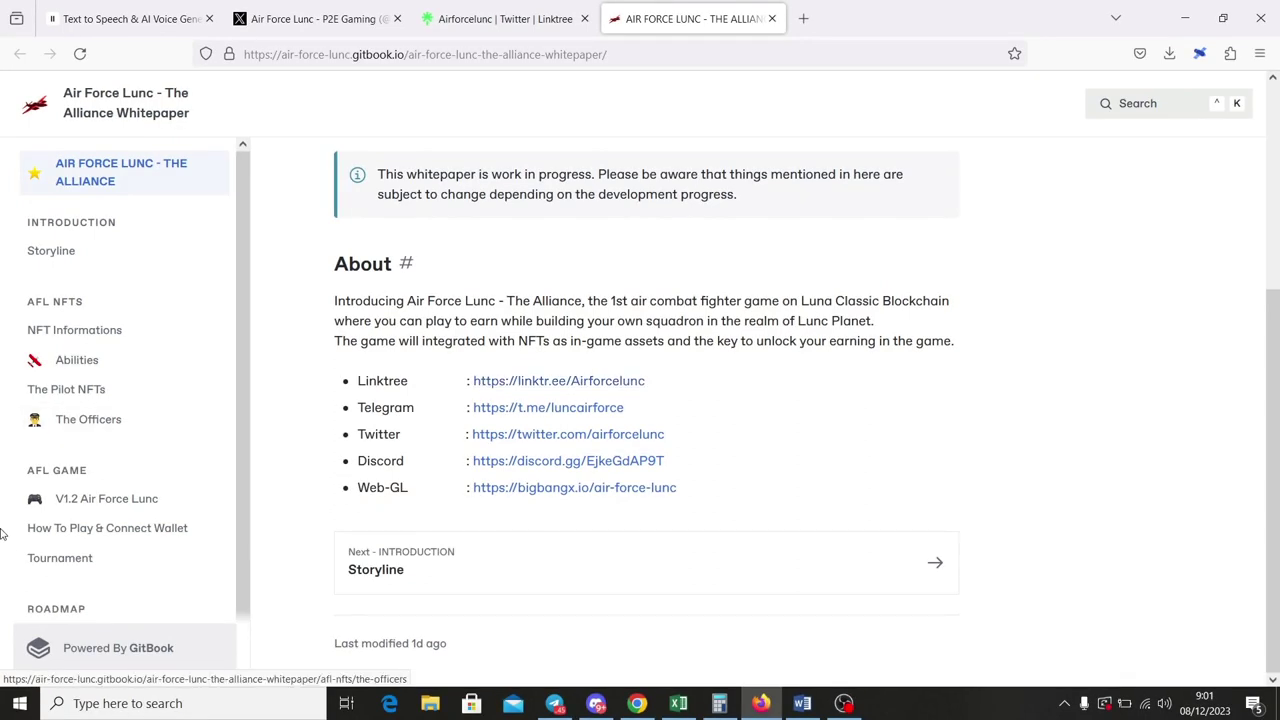
Open the V1.2 Air Force Lunc page and scroll to its Basic Information.
{"action": "left_click", "coordinate": [138, 505]}
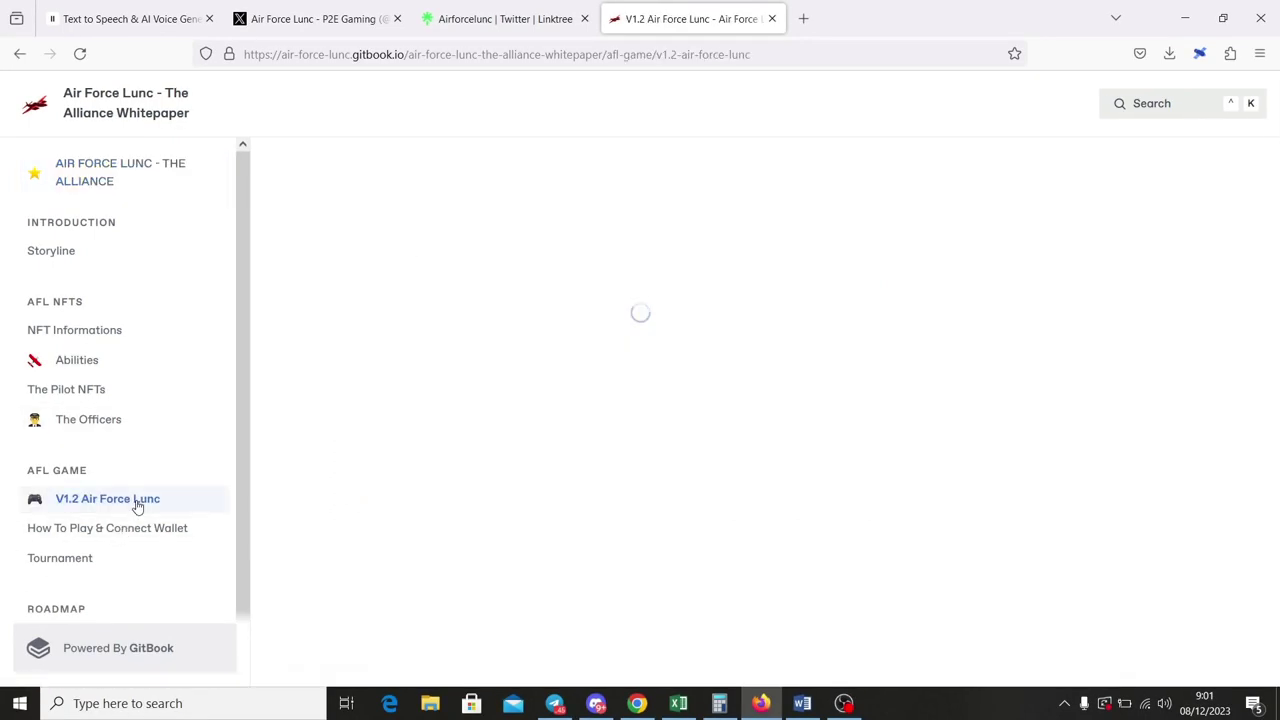
{"action": "scroll", "coordinate": [646, 326], "scroll_direction": "down", "scroll_amount": 3}
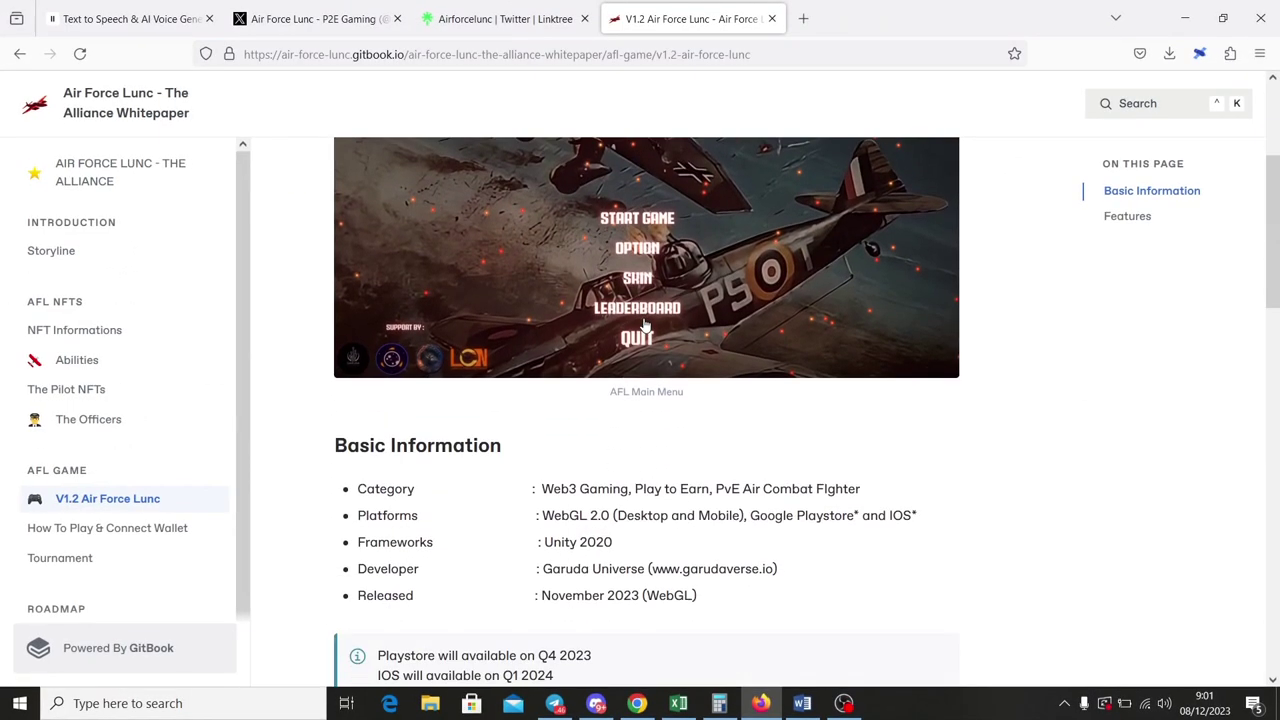
{"action": "scroll", "coordinate": [580, 505], "scroll_direction": "down", "scroll_amount": 1}
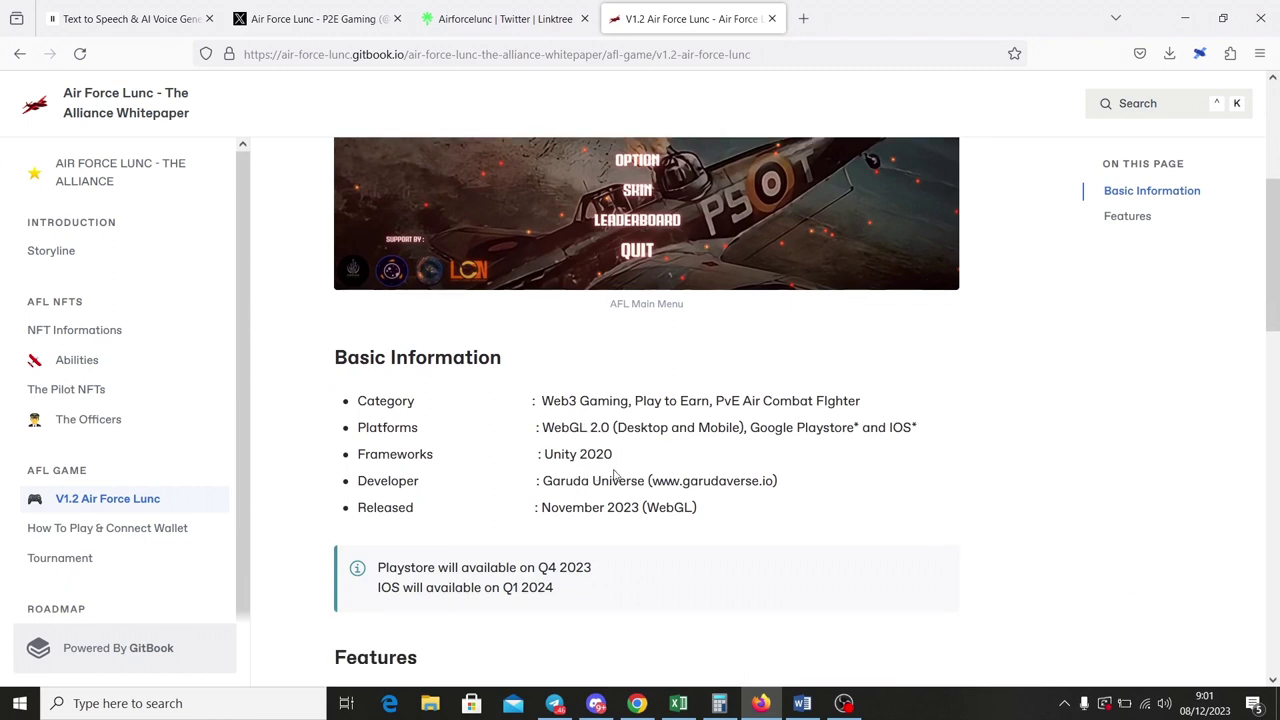
{"action": "scroll", "coordinate": [616, 476], "scroll_direction": "down", "scroll_amount": 2}
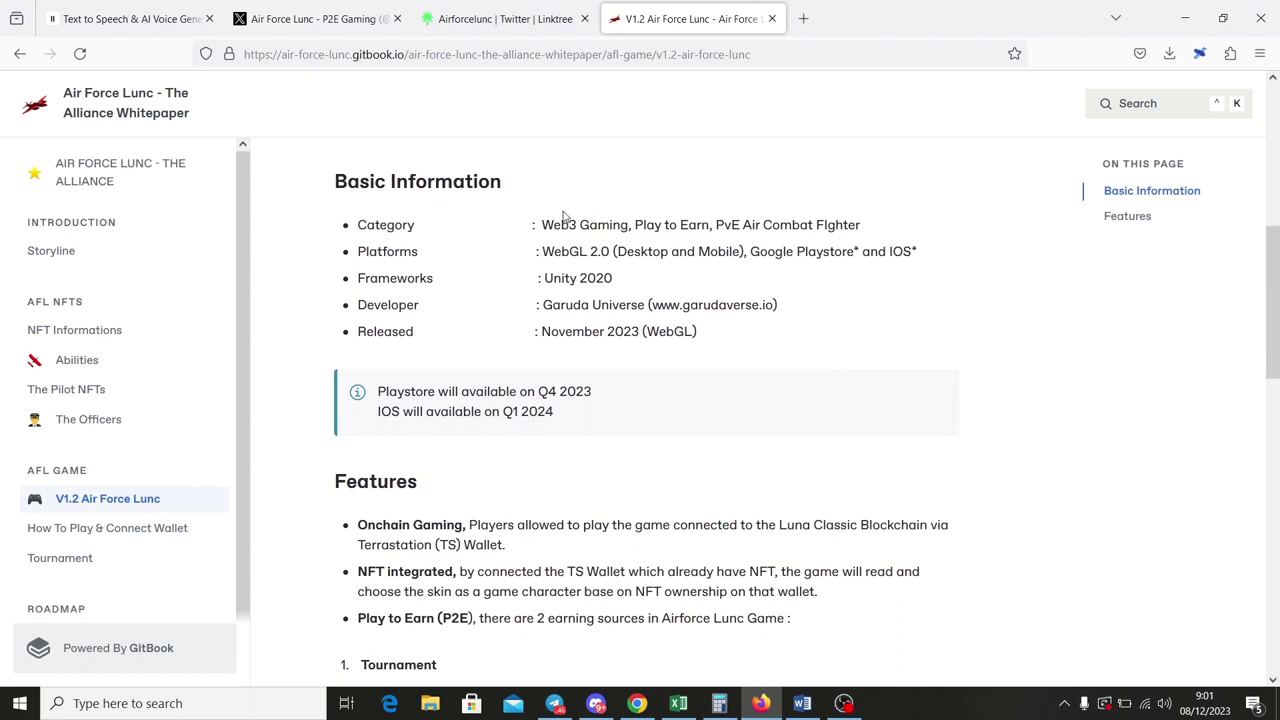
Highlight the game's Category and Platforms values, then scroll down through the Features section.
{"action": "left_click_drag", "start_coordinate": [543, 218], "coordinate": [830, 230]}
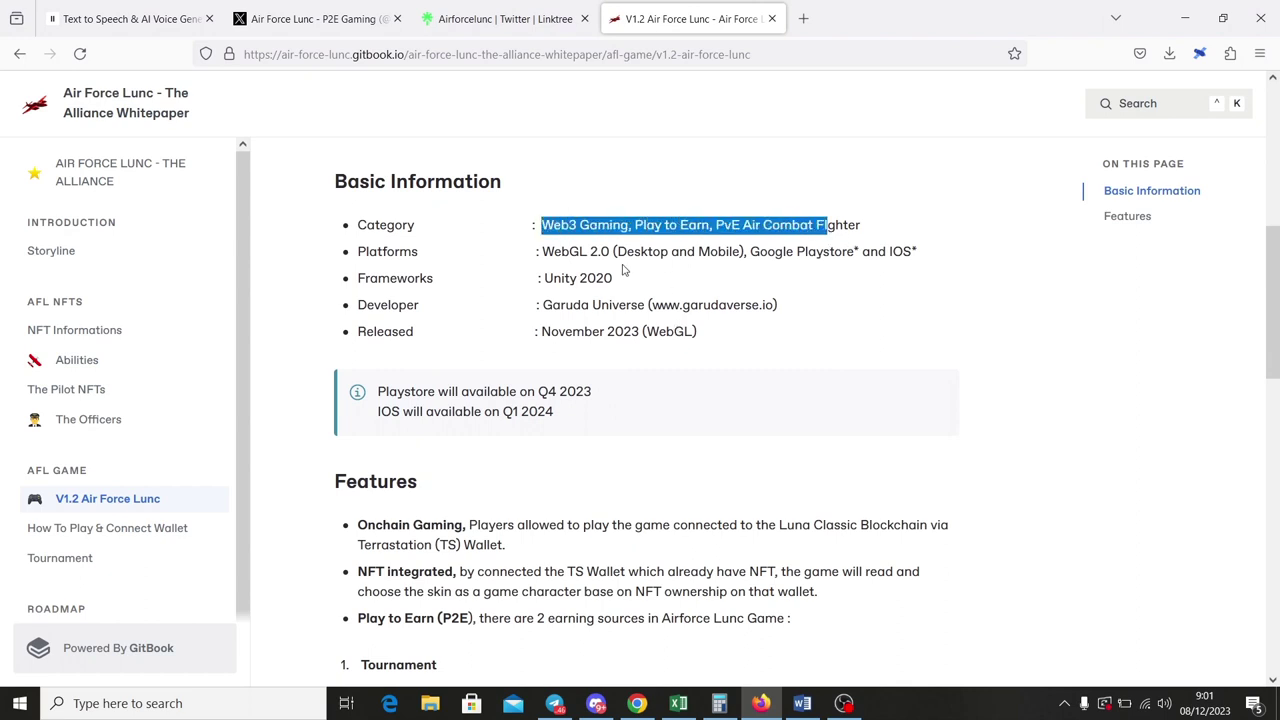
{"action": "left_click_drag", "start_coordinate": [543, 251], "coordinate": [650, 253]}
{"action": "left_click", "coordinate": [685, 261]}
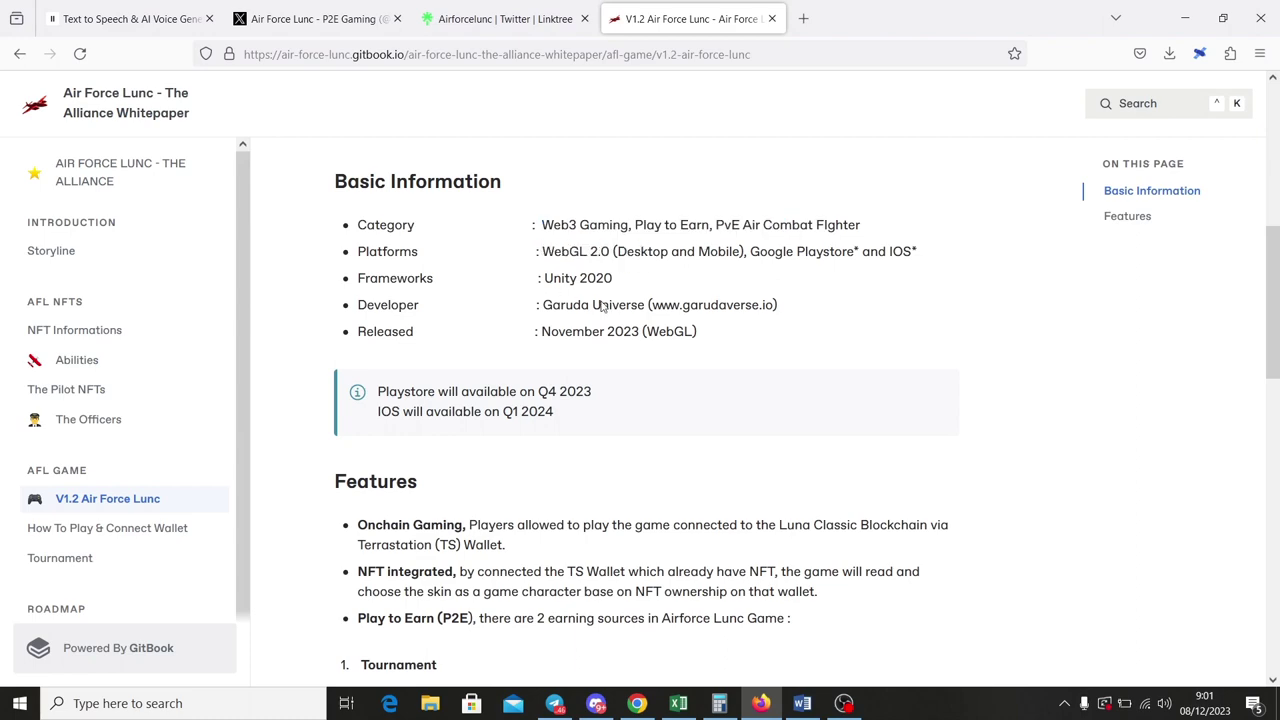
{"action": "scroll", "coordinate": [686, 315], "scroll_direction": "down", "scroll_amount": 3}
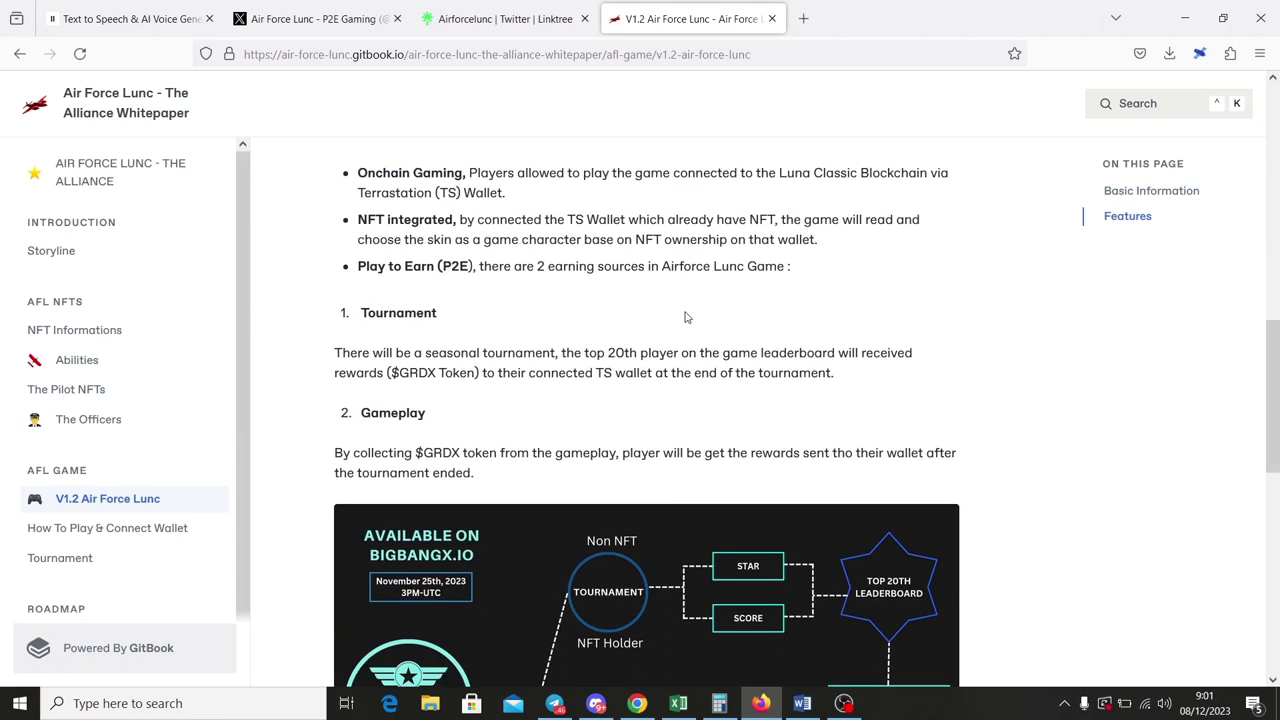
{"action": "scroll", "coordinate": [686, 317], "scroll_direction": "down", "scroll_amount": 2}
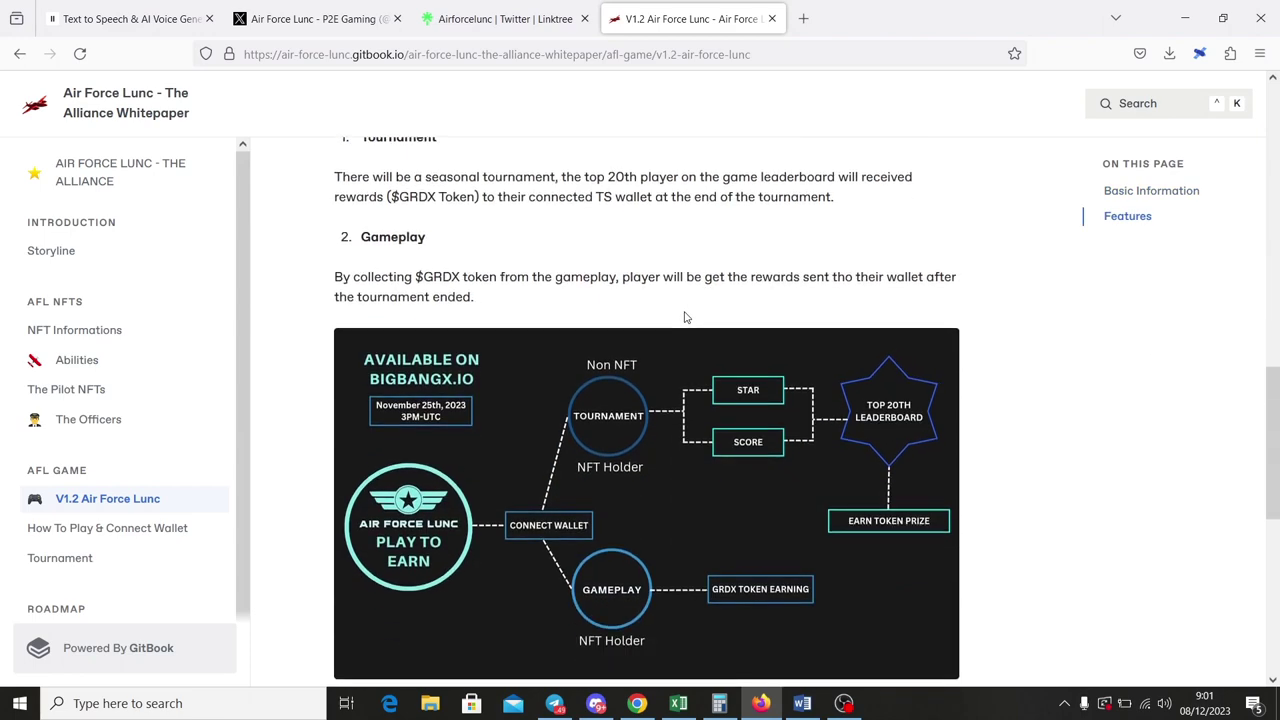
{"action": "scroll", "coordinate": [686, 317], "scroll_direction": "down", "scroll_amount": 1}
View the earning-sources diagram enlarged, close it, and load bigbangx.io in a new tab.
{"action": "left_click", "coordinate": [798, 373]}
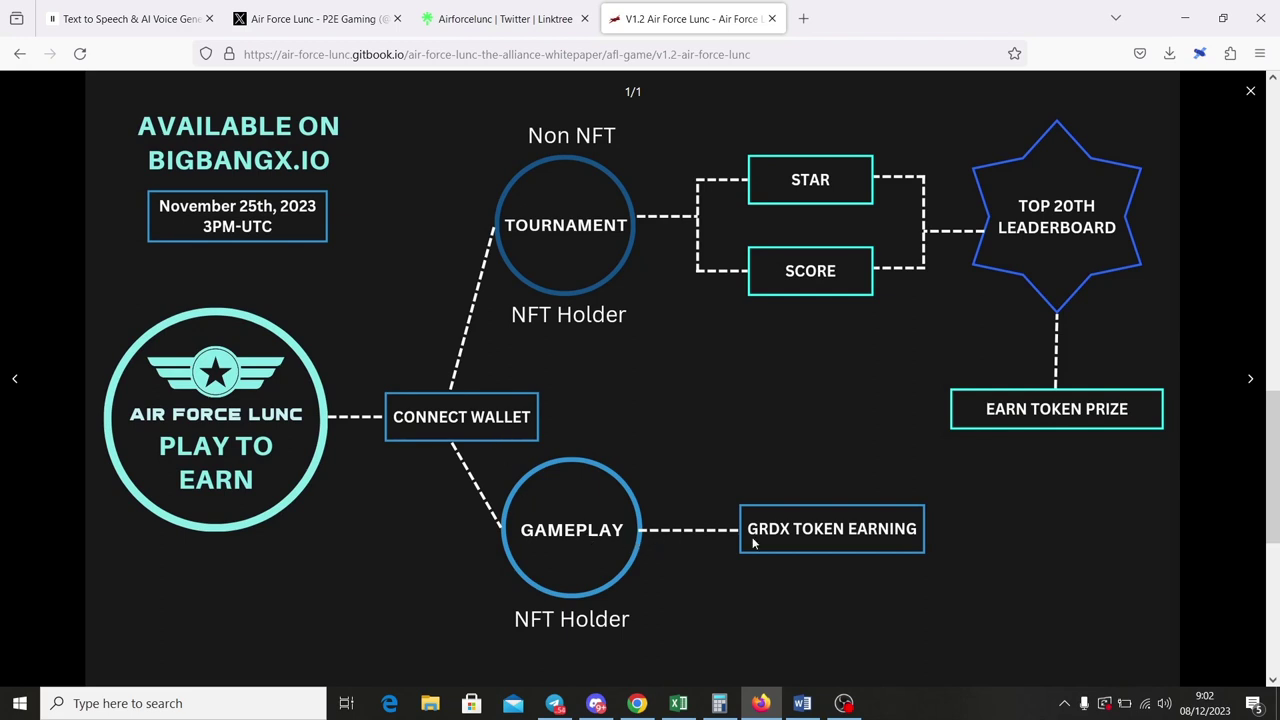
{"action": "left_click", "coordinate": [1249, 93]}
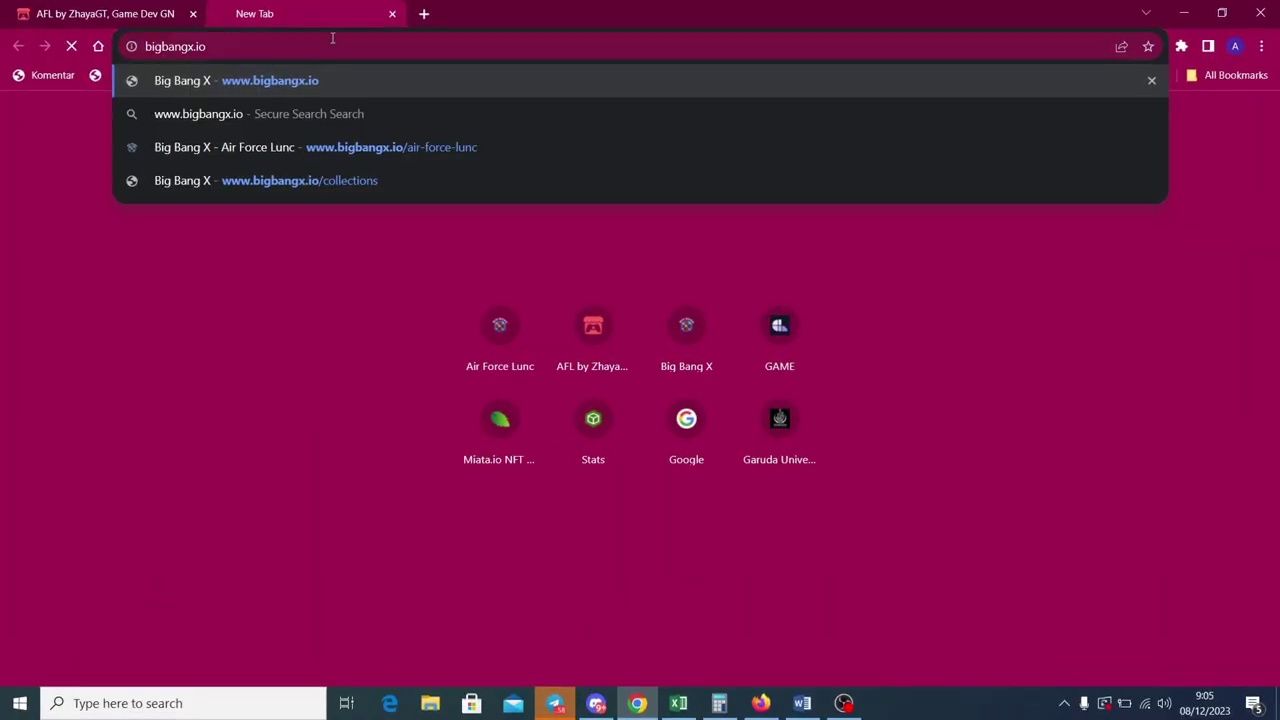
{"action": "key", "text": "Return"}
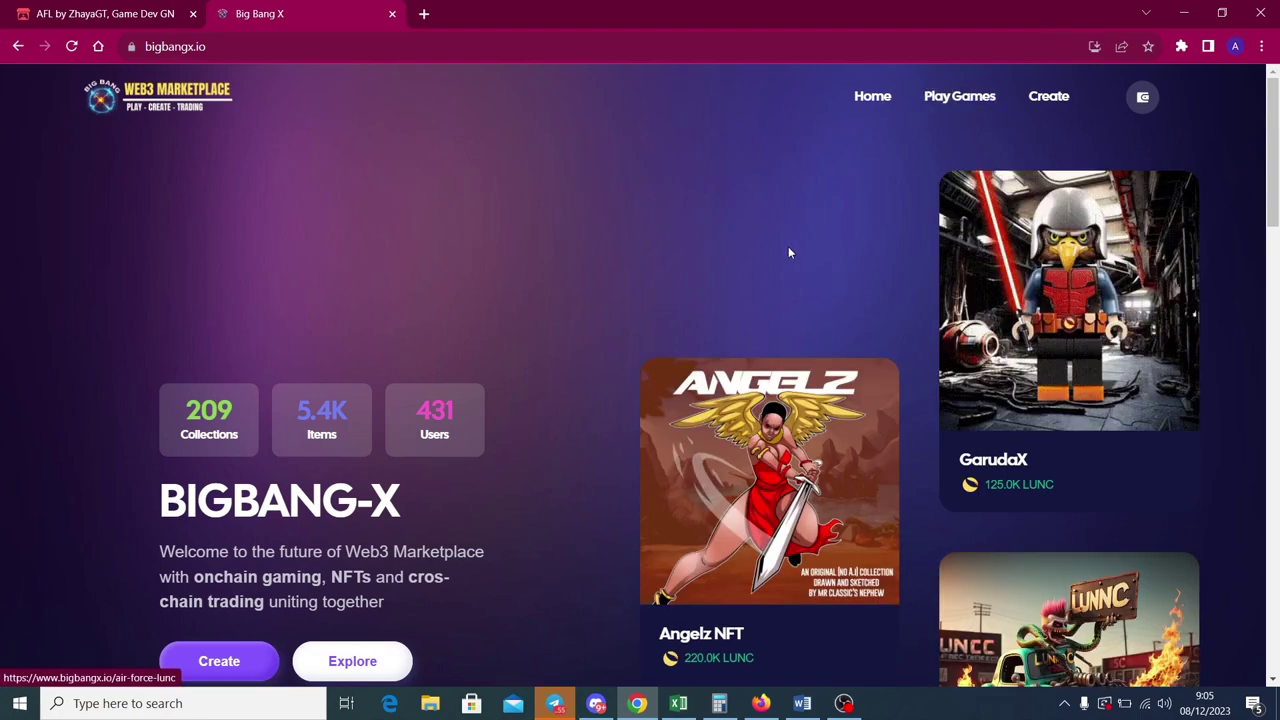
Launch Air Force Lunc from BigBangX, close the BigBangX tab, and go to the Miata.io minting page.
{"action": "scroll", "coordinate": [787, 246], "scroll_direction": "down", "scroll_amount": 5}
{"action": "scroll", "coordinate": [688, 406], "scroll_direction": "down", "scroll_amount": 4}
{"action": "scroll", "coordinate": [721, 385], "scroll_direction": "up", "scroll_amount": 10}
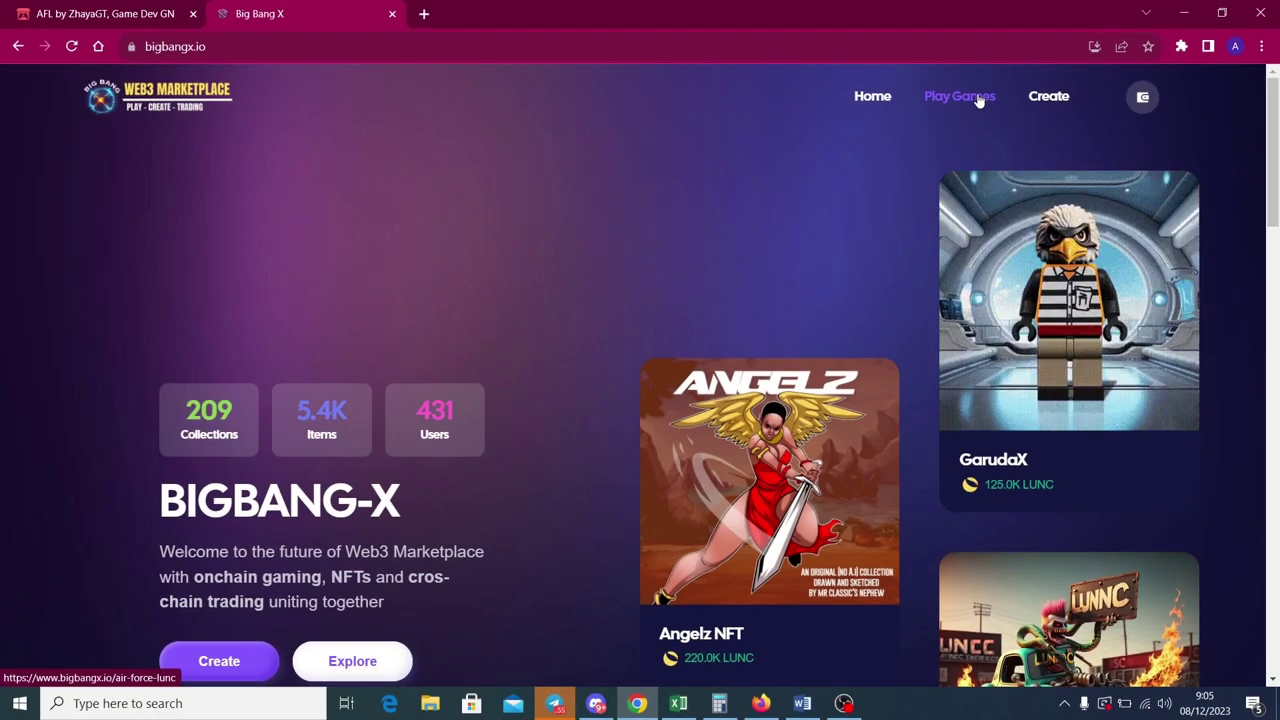
{"action": "left_click", "coordinate": [982, 98]}
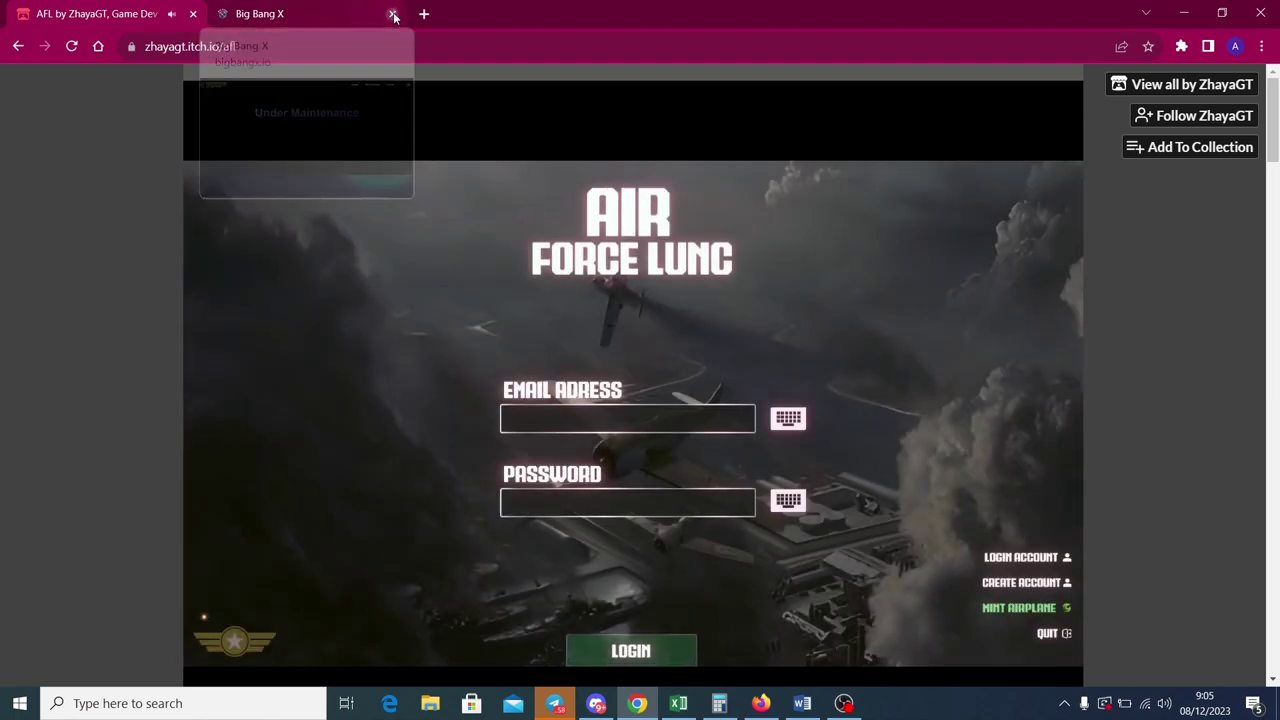
{"action": "left_click", "coordinate": [391, 13]}
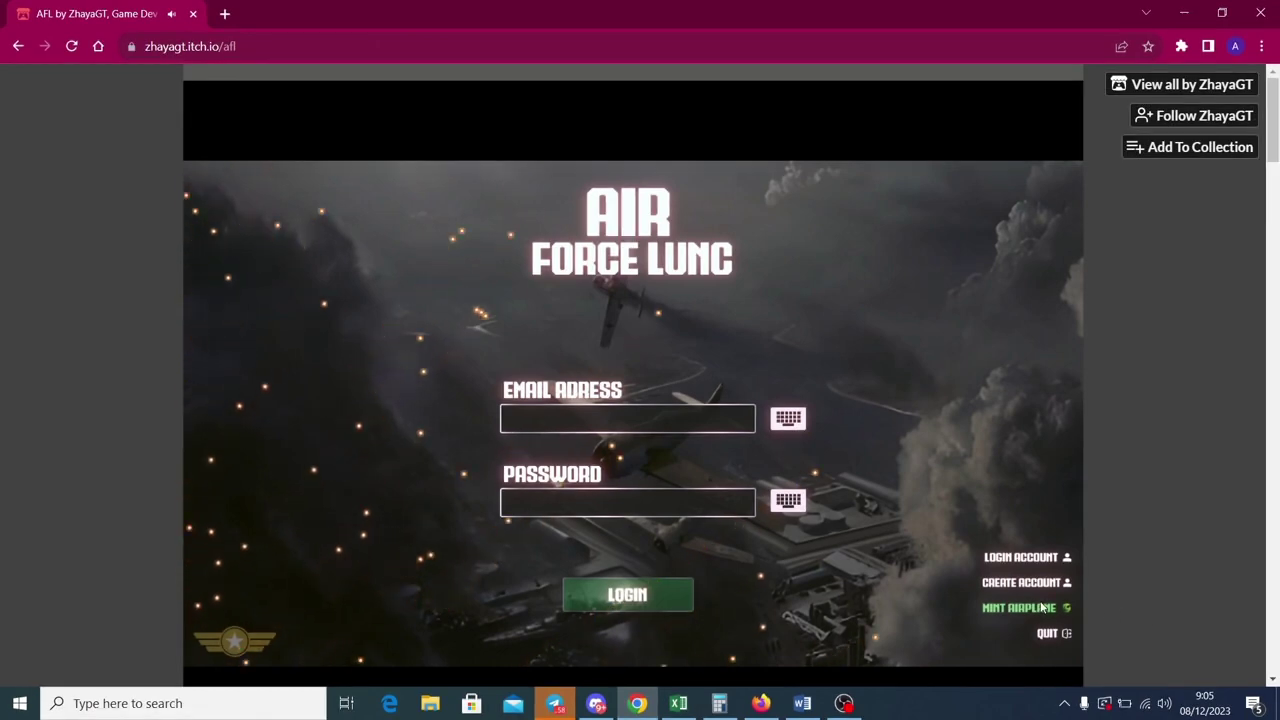
{"action": "left_click", "coordinate": [1017, 607]}
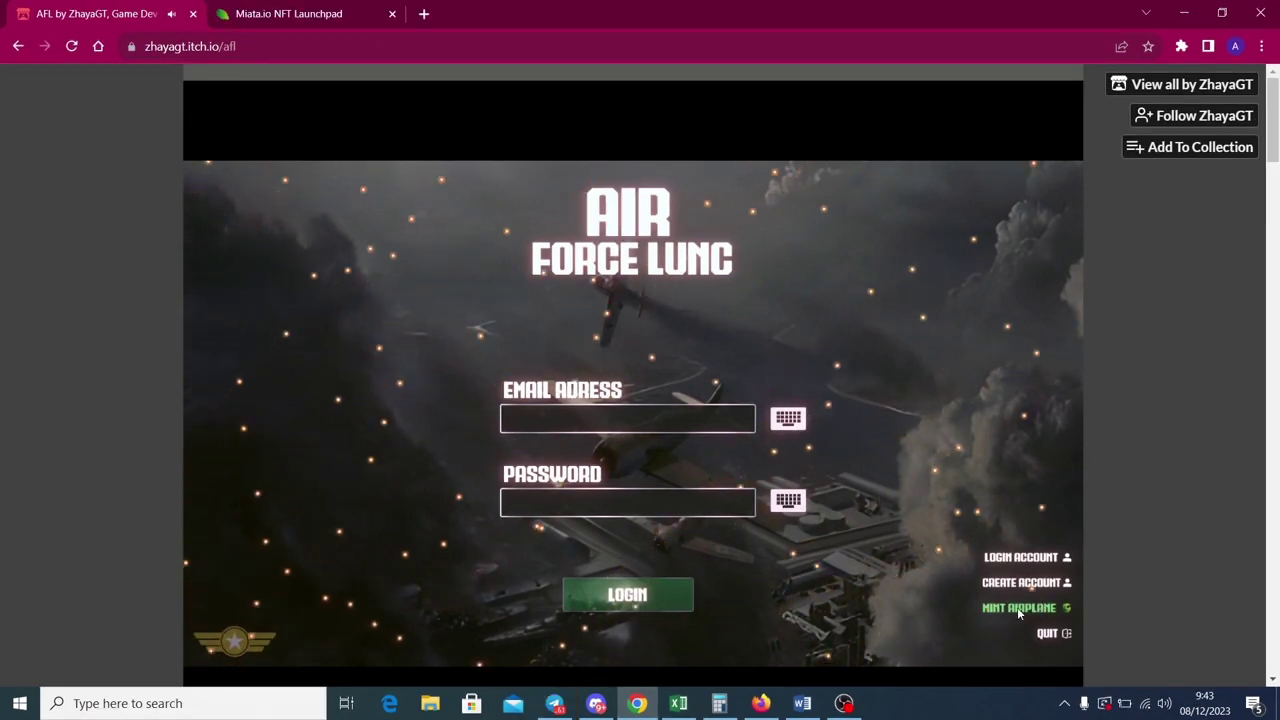
Open The Alliance collection on Miata.io and connect the Galaxy Station extension wallet.
{"action": "left_click", "coordinate": [1017, 607]}
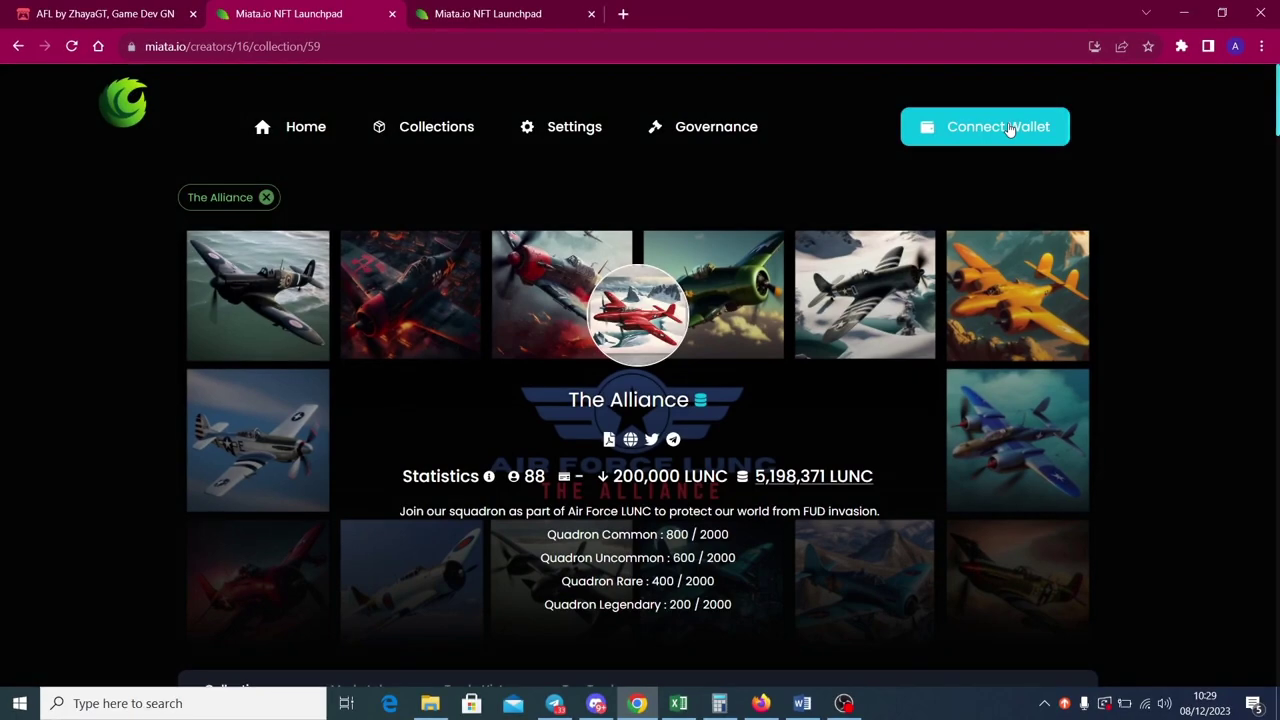
{"action": "left_click", "coordinate": [1010, 128]}
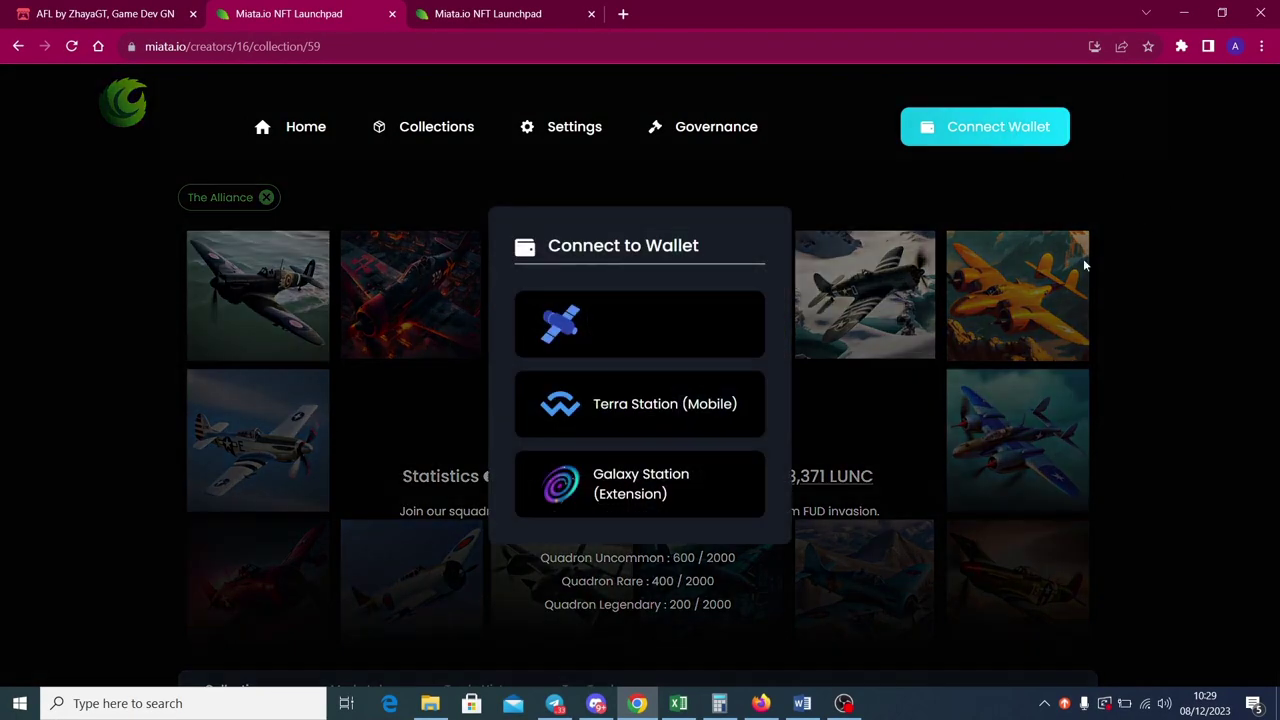
{"action": "left_click", "coordinate": [654, 485]}
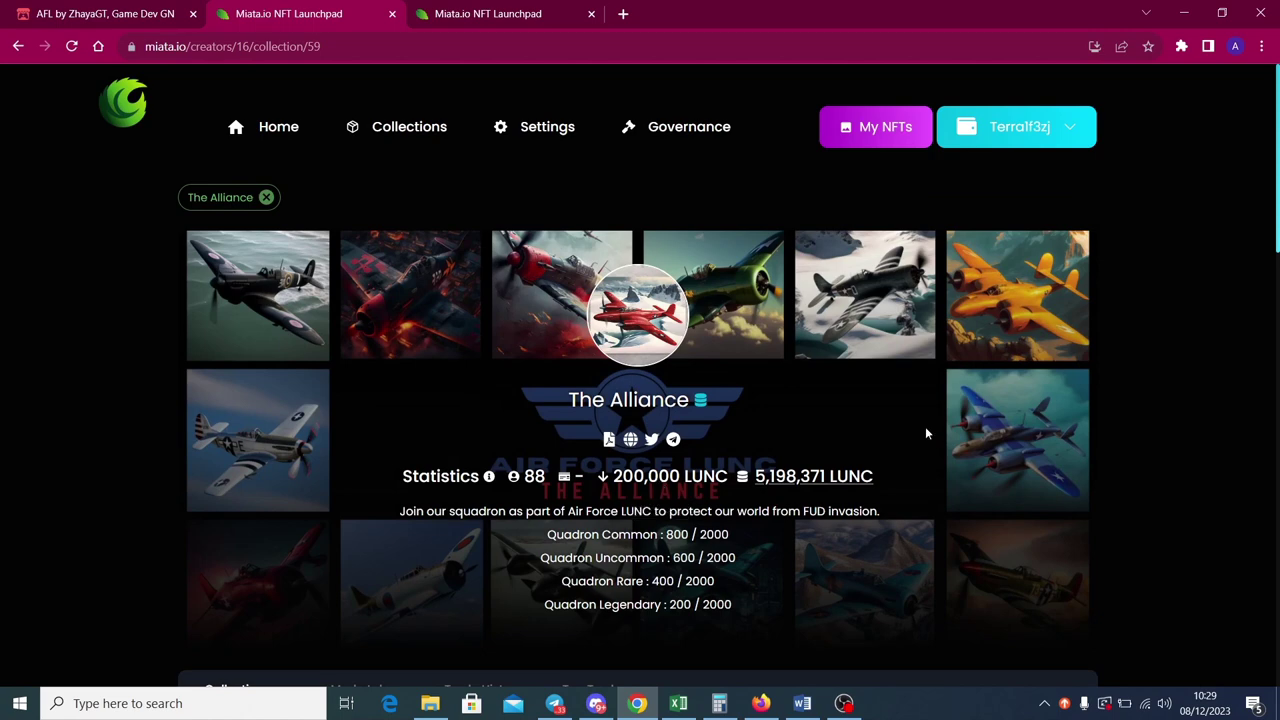
{"action": "scroll", "coordinate": [1056, 152], "scroll_direction": "down", "scroll_amount": 2}
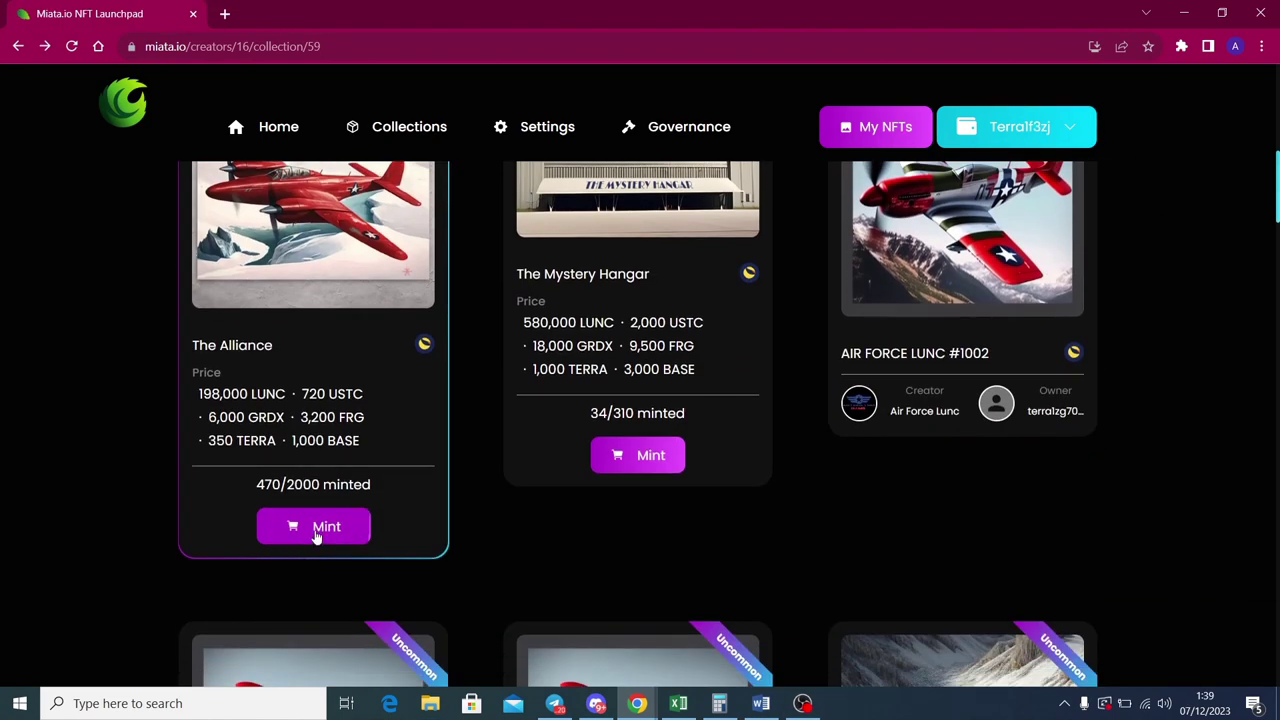
Mint one The Alliance airplane paying 198,000 LUNC and approve it with the wallet password.
{"action": "left_click", "coordinate": [316, 533]}
{"action": "scroll", "coordinate": [842, 392], "scroll_direction": "down", "scroll_amount": 1}
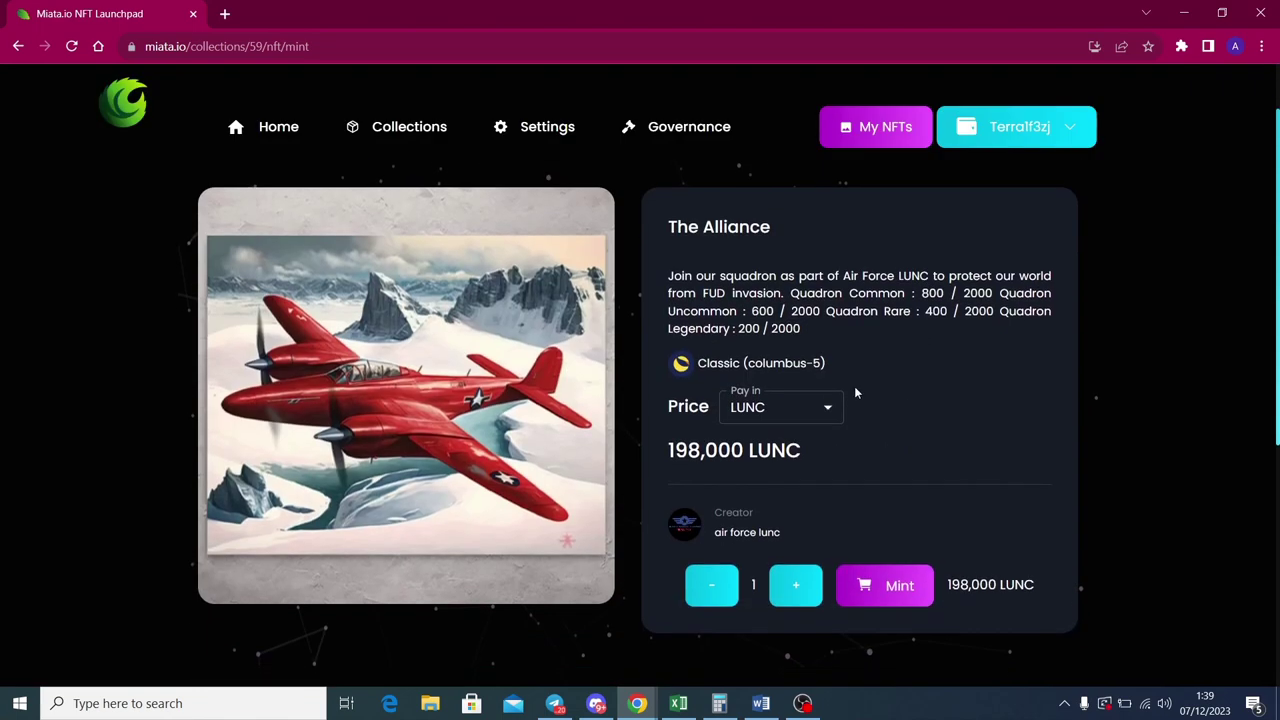
{"action": "left_click", "coordinate": [829, 407]}
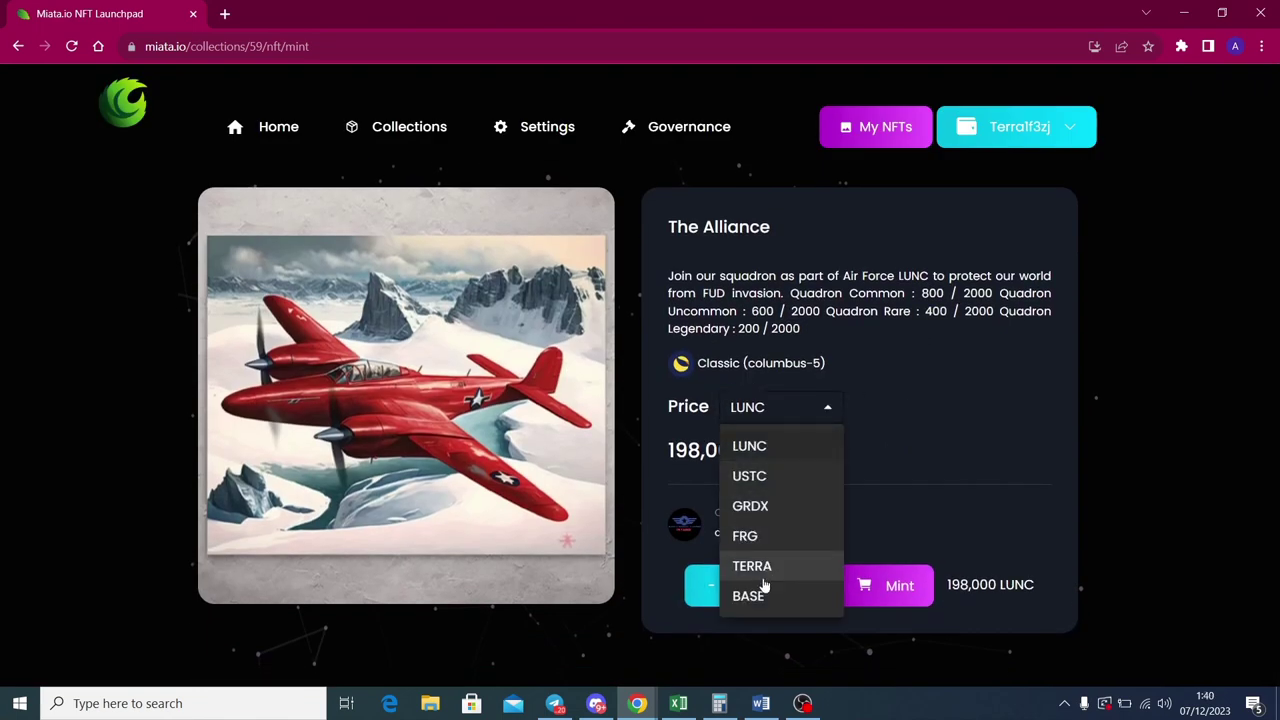
{"action": "left_click", "coordinate": [762, 445]}
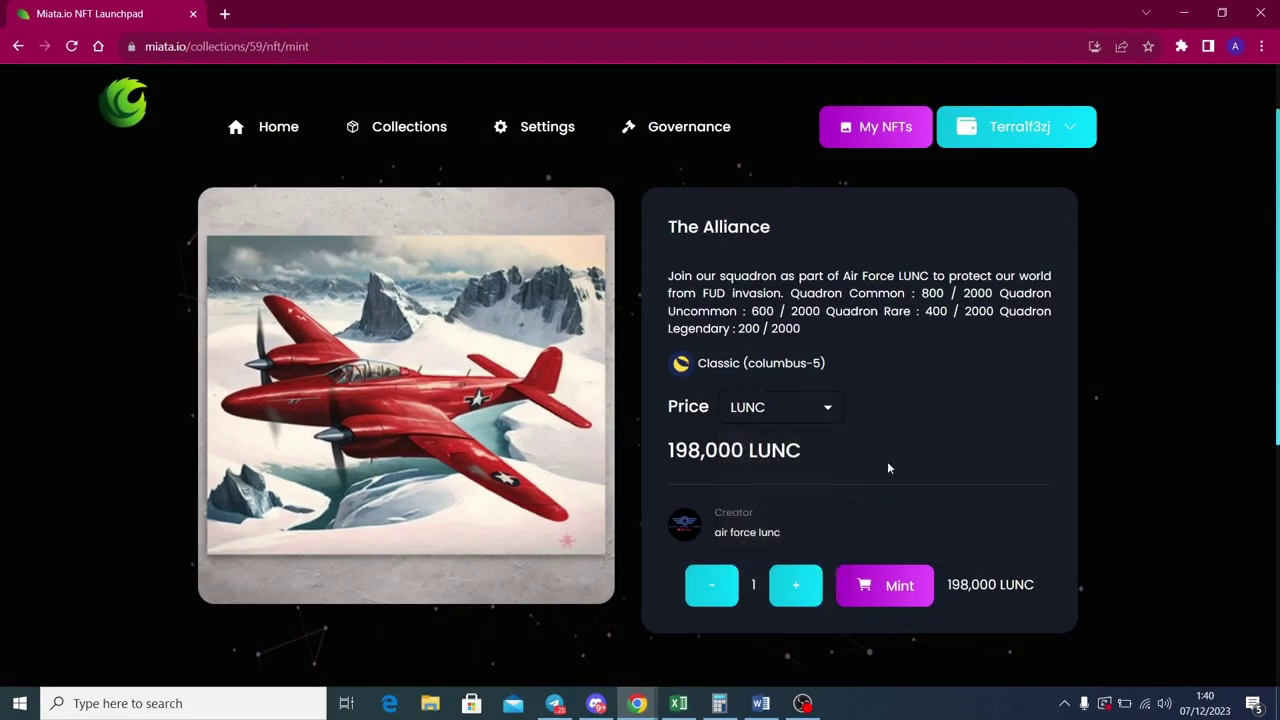
{"action": "scroll", "coordinate": [916, 447], "scroll_direction": "down", "scroll_amount": 1}
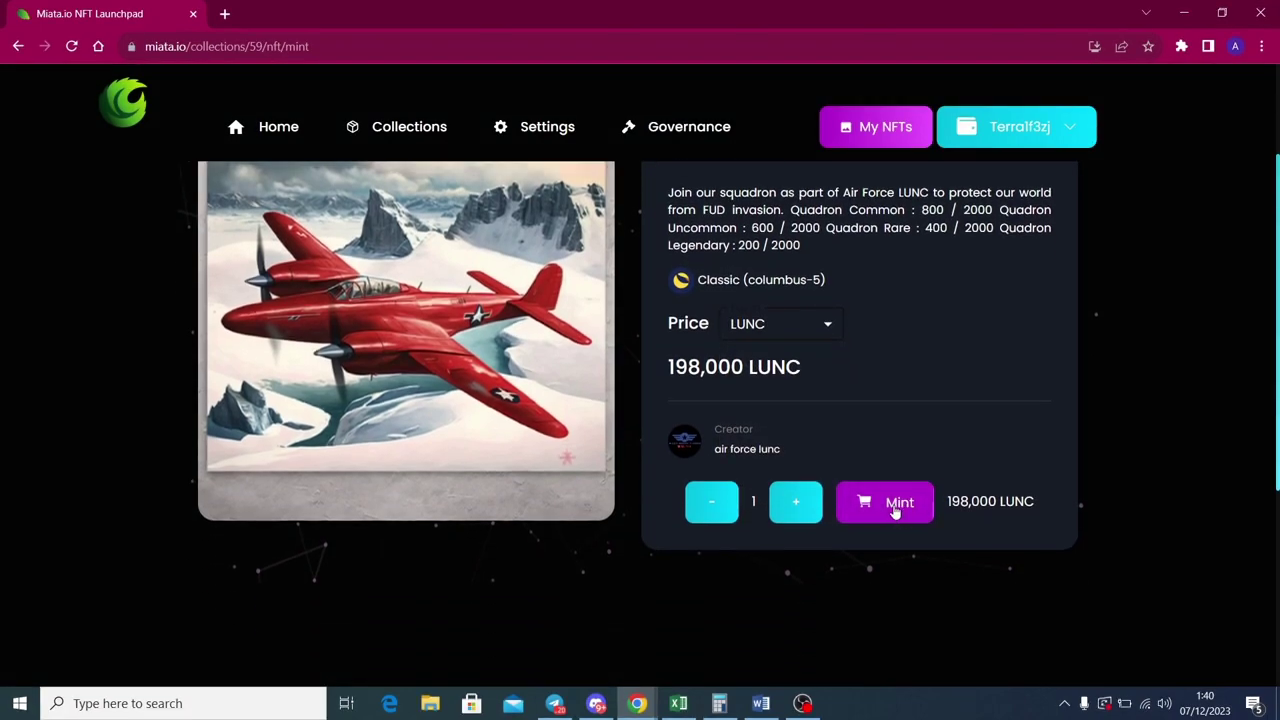
{"action": "left_click", "coordinate": [896, 510]}
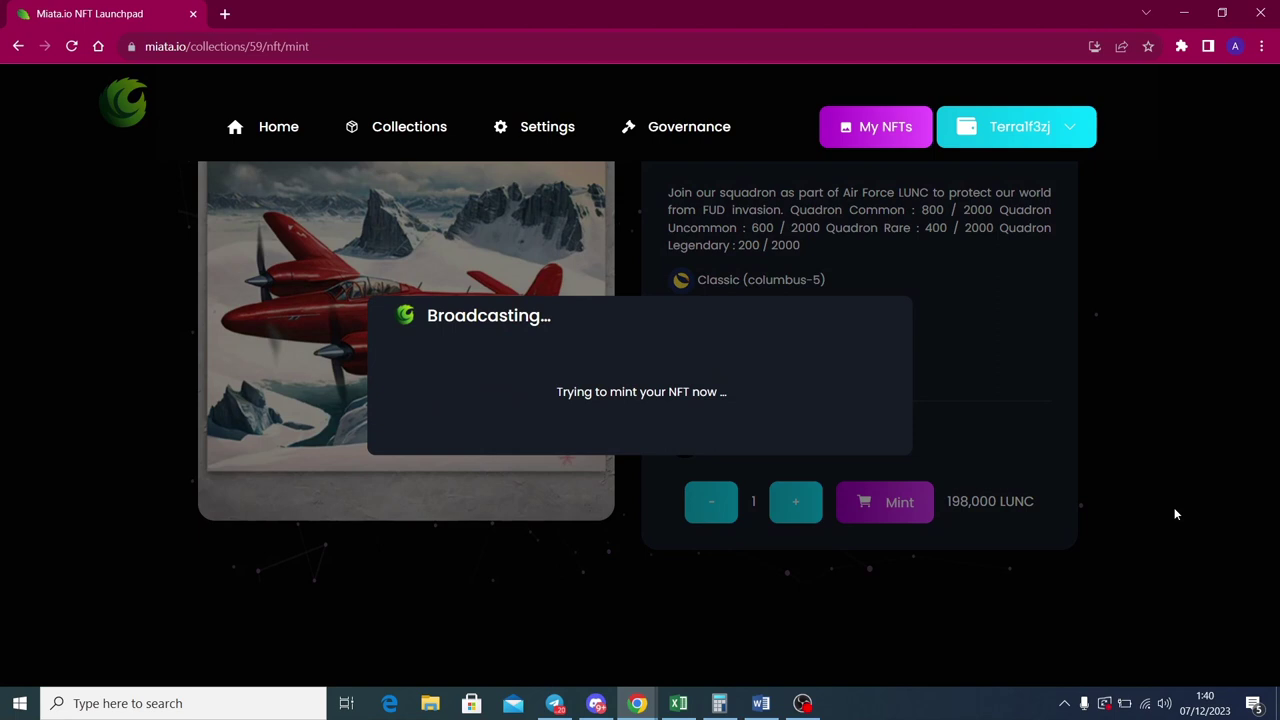
{"action": "type", "text": "•••••••••••"}
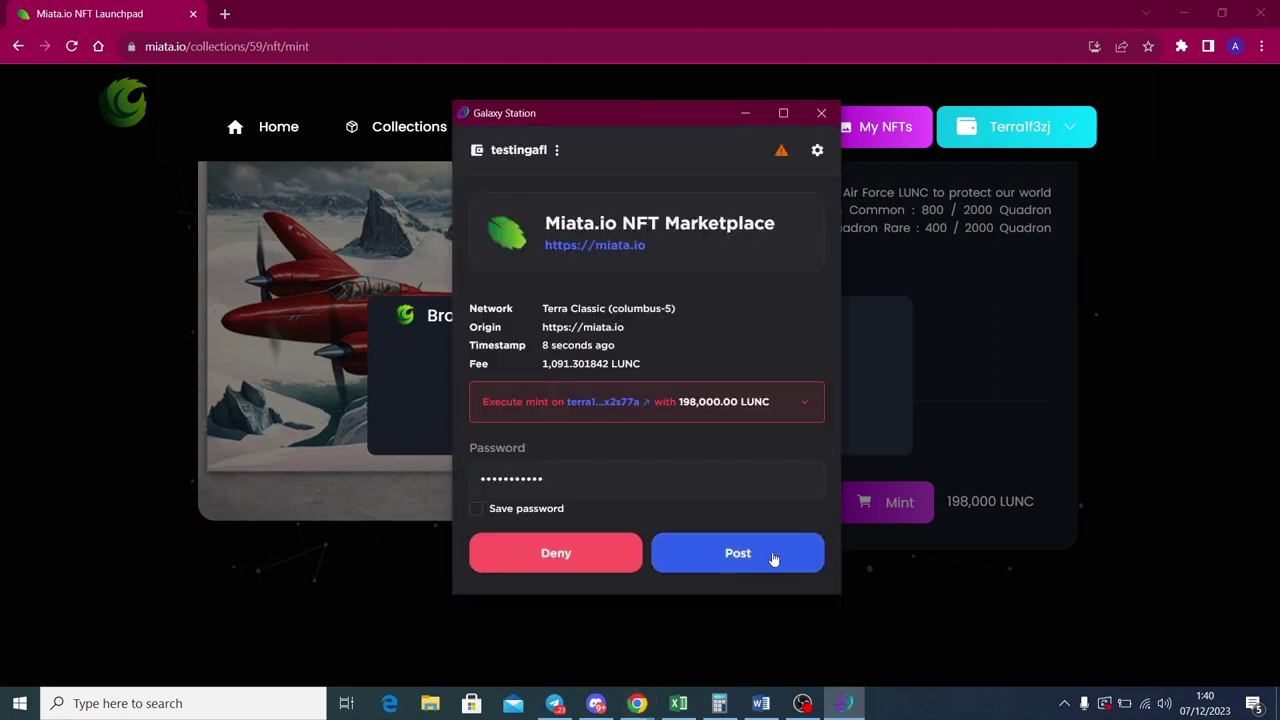
{"action": "left_click", "coordinate": [766, 560]}
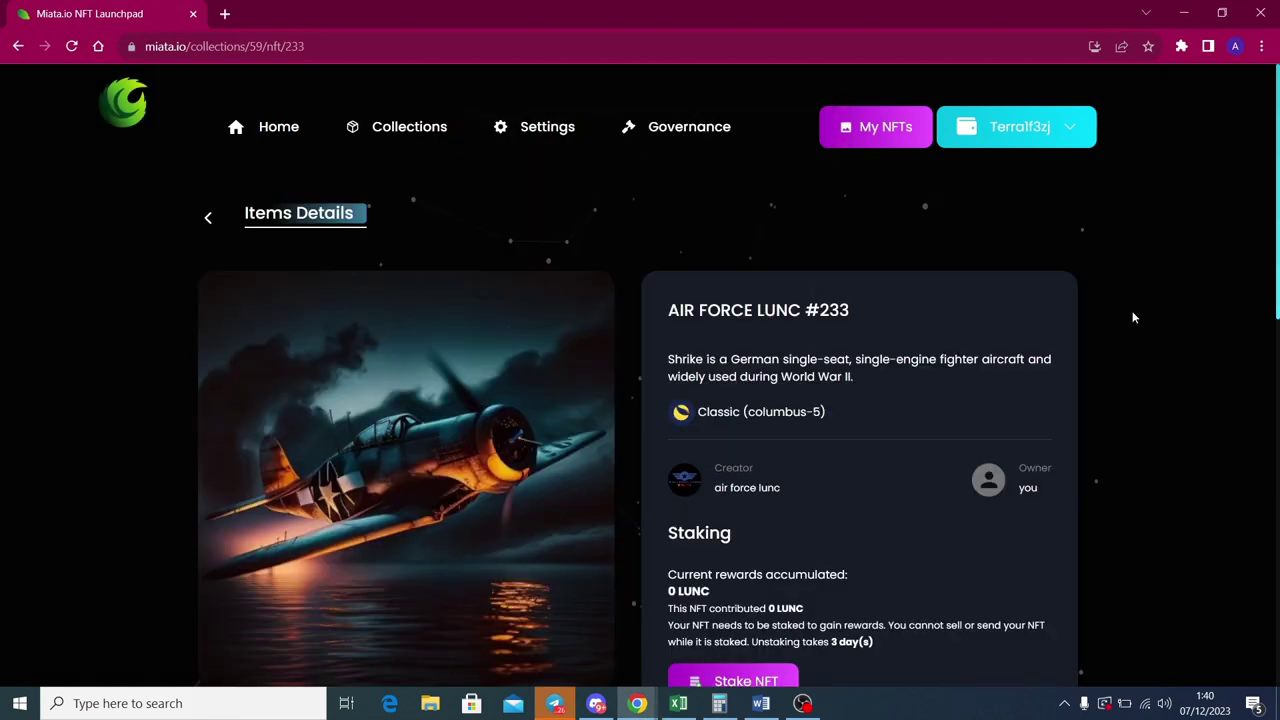
Stake AIR FORCE LUNC #233 and approve the transaction with the Galaxy Station password.
{"action": "scroll", "coordinate": [900, 380], "scroll_direction": "down", "scroll_amount": 4}
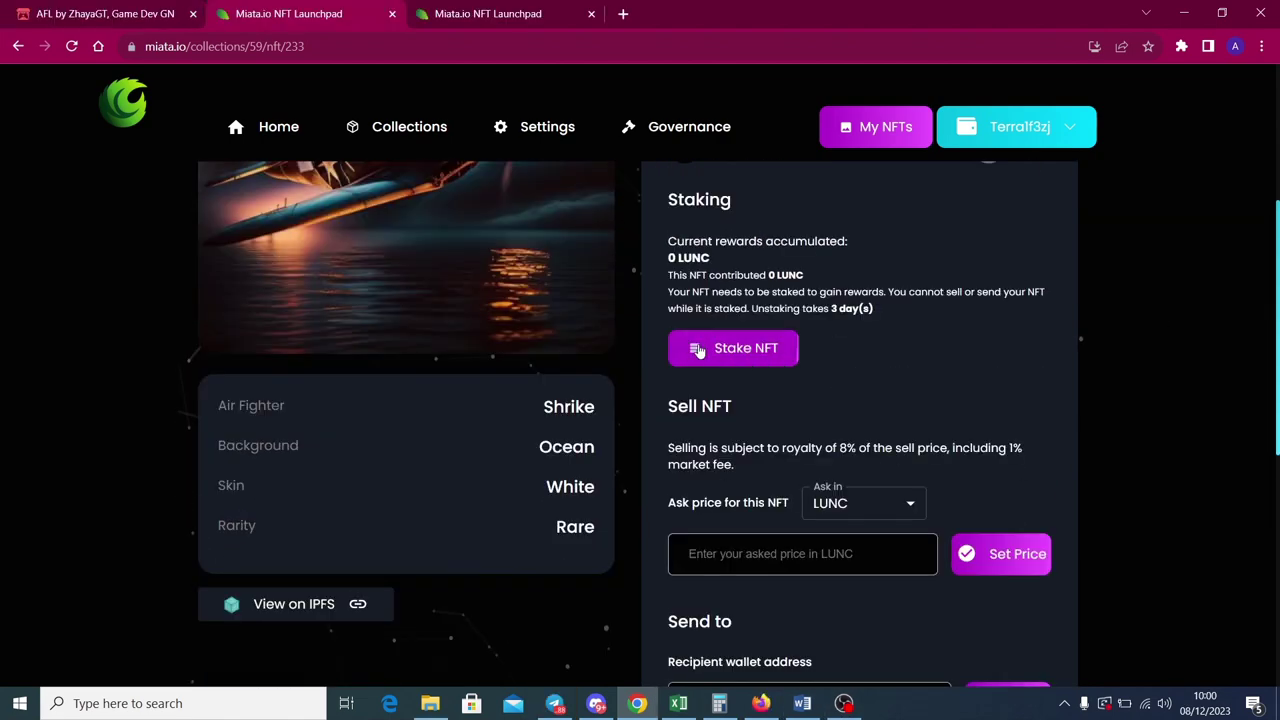
{"action": "left_click", "coordinate": [748, 352]}
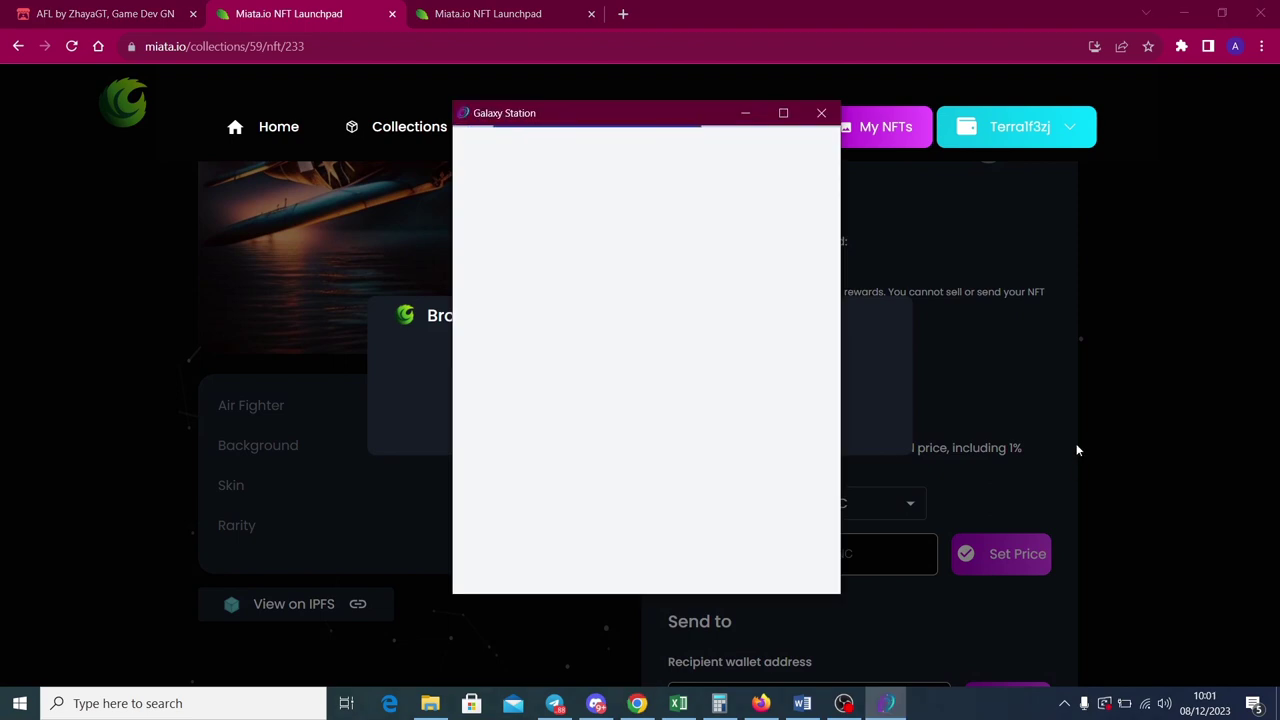
{"action": "left_click", "coordinate": [612, 476]}
{"action": "type", "text": "•••••••"}
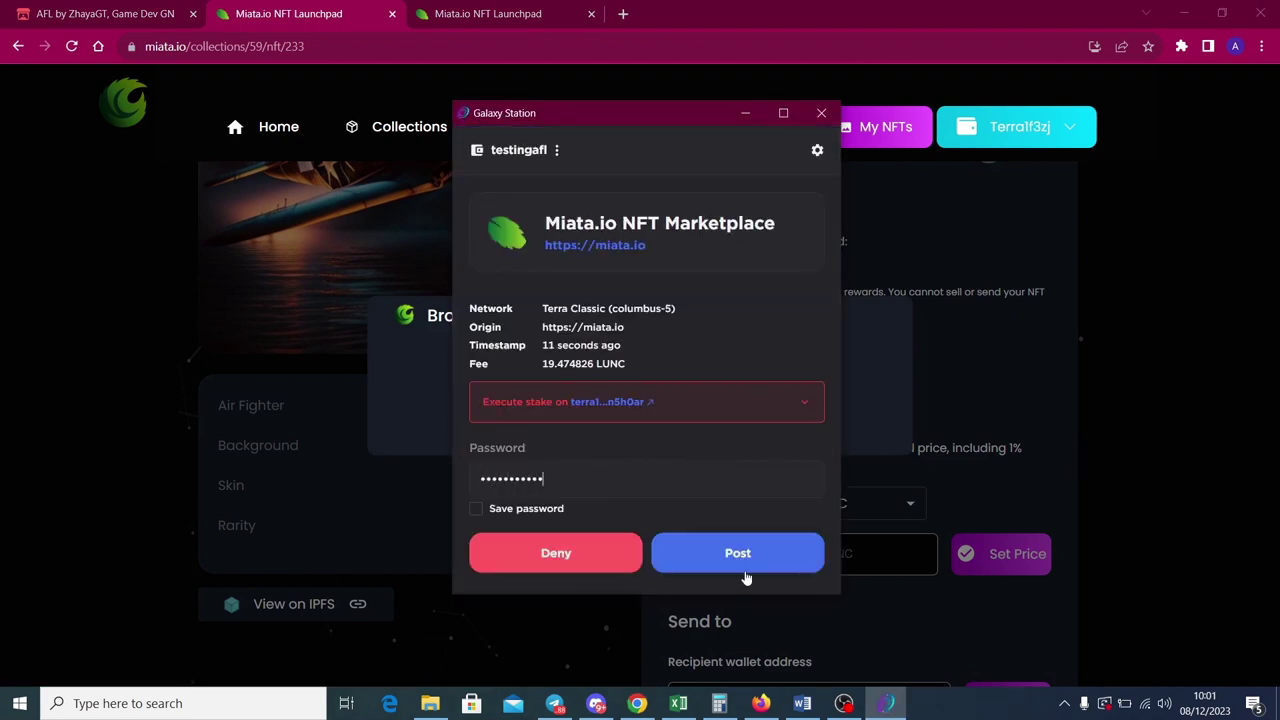
{"action": "left_click", "coordinate": [745, 560]}
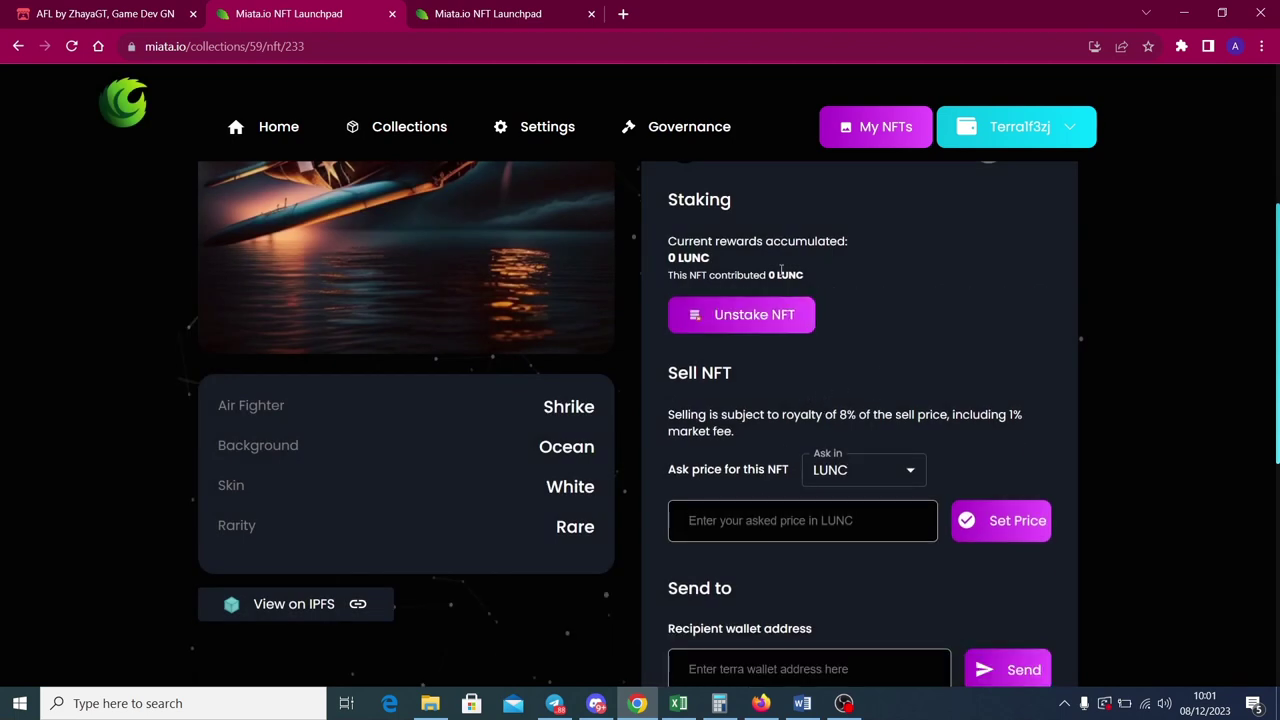
{"action": "scroll", "coordinate": [812, 301], "scroll_direction": "down", "scroll_amount": 1}
{"action": "scroll", "coordinate": [812, 301], "scroll_direction": "up", "scroll_amount": 2}
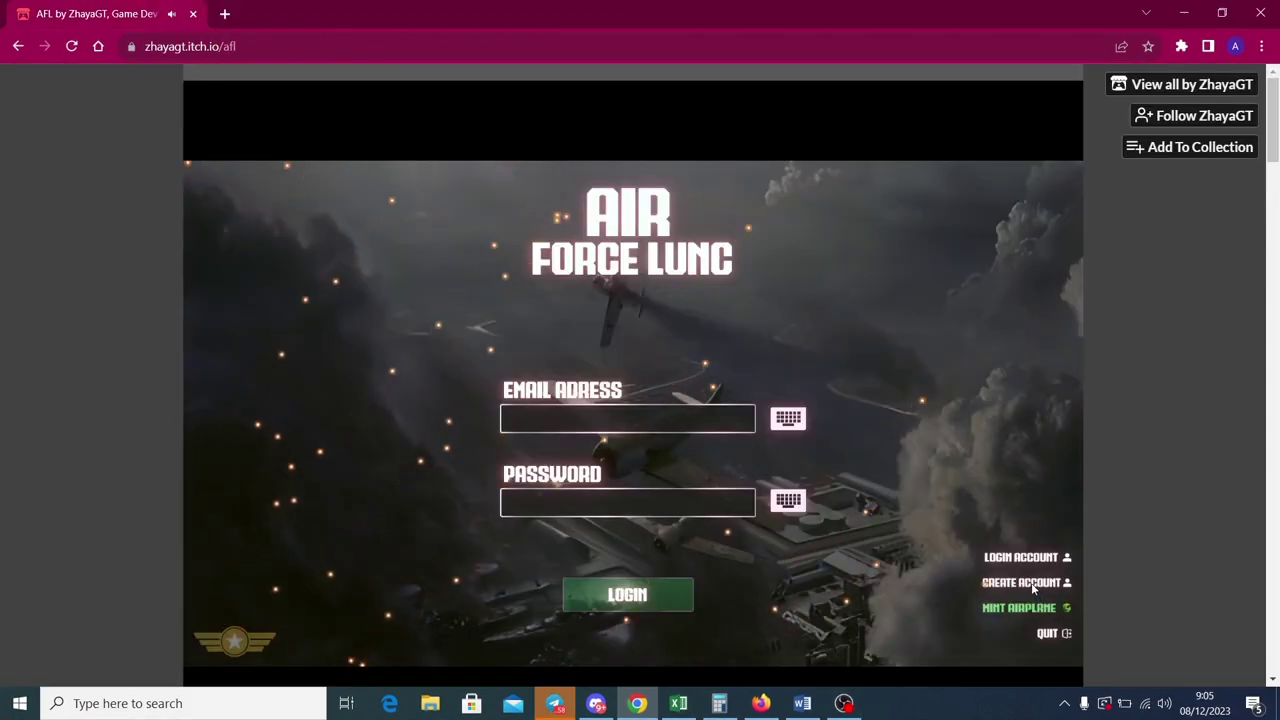
Switch the game to full screen and sign up with a username, e-mail address and password.
{"action": "left_click", "coordinate": [1034, 588]}
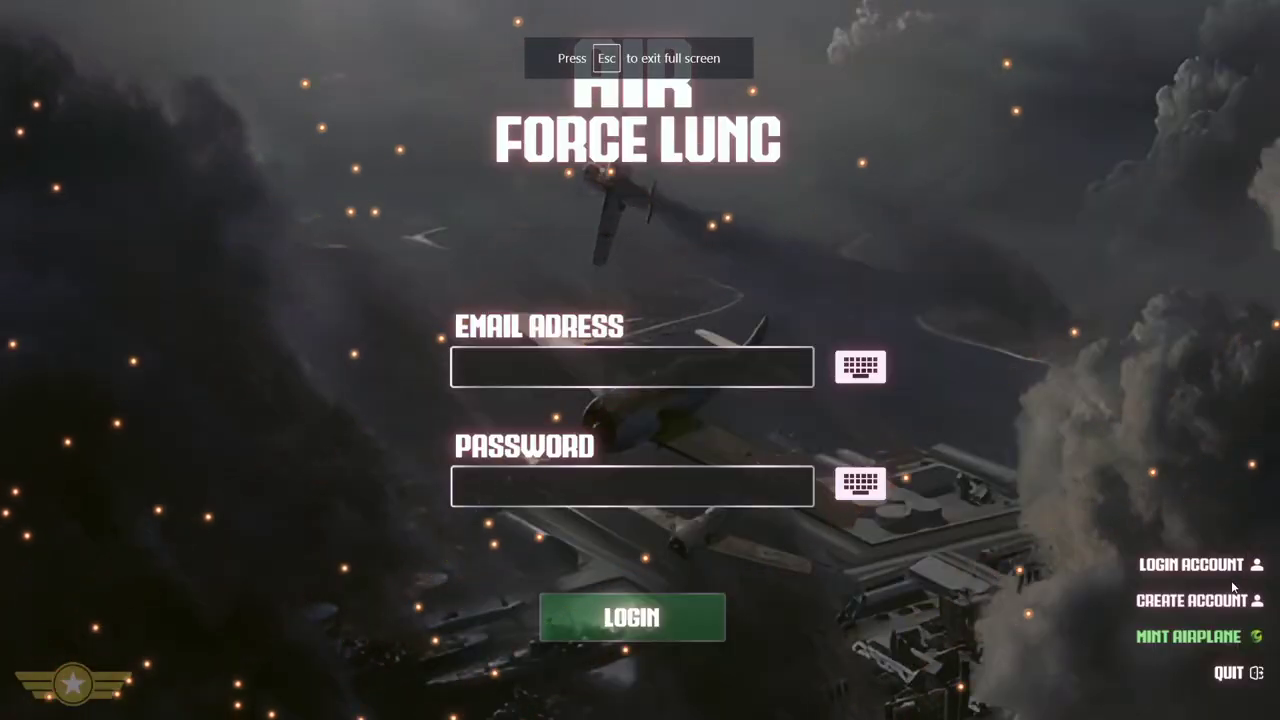
{"action": "left_click", "coordinate": [1220, 602]}
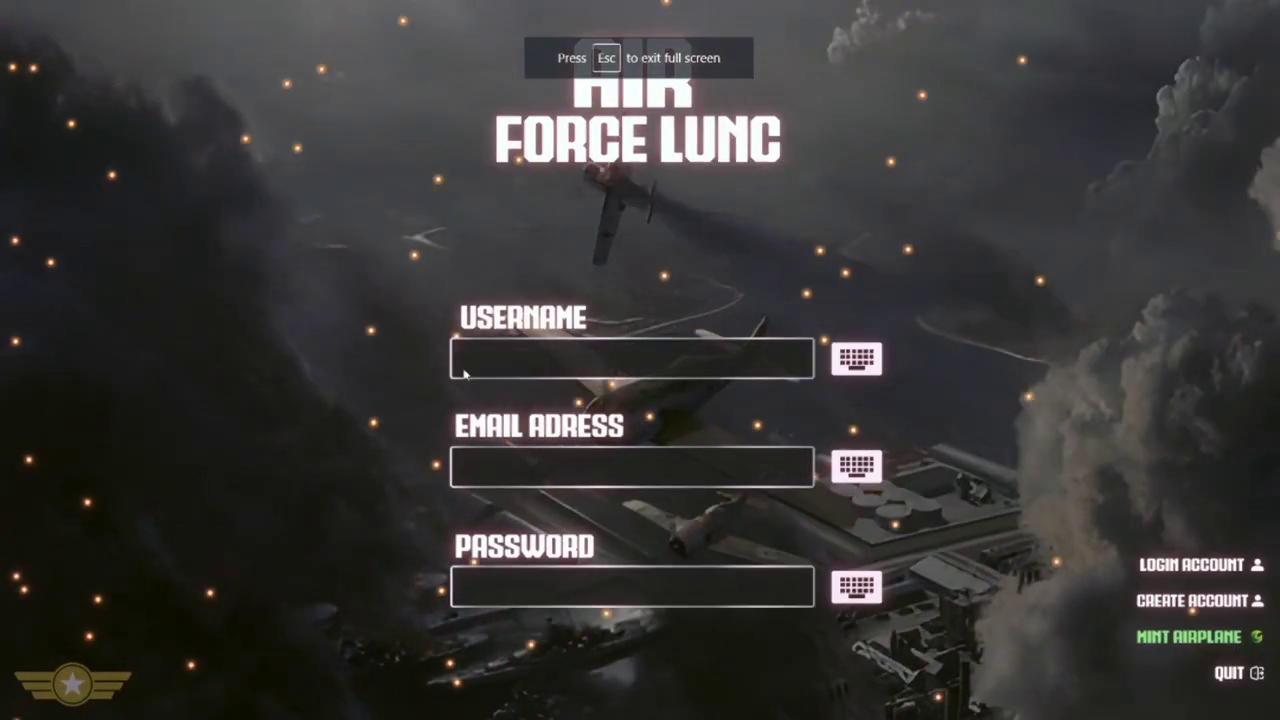
{"action": "left_click", "coordinate": [516, 360]}
{"action": "type", "text": "airforce"}
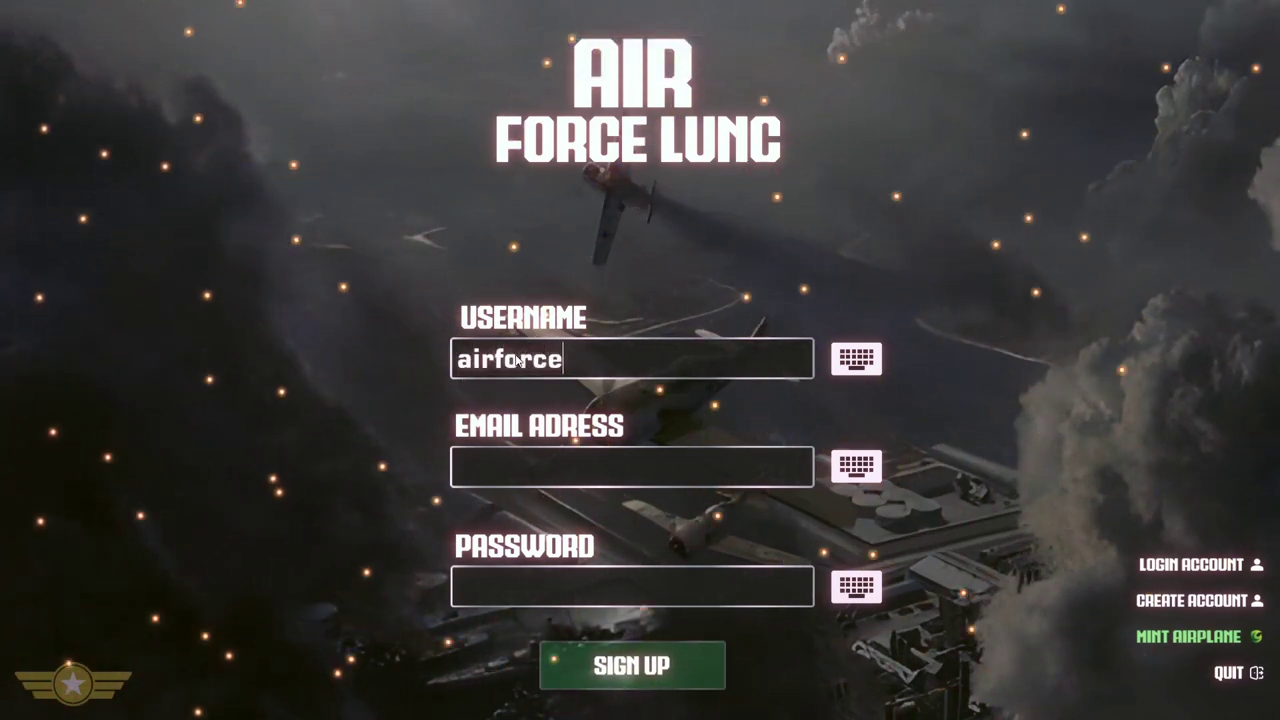
{"action": "type", "text": "lunc1"}
{"action": "left_click", "coordinate": [568, 463]}
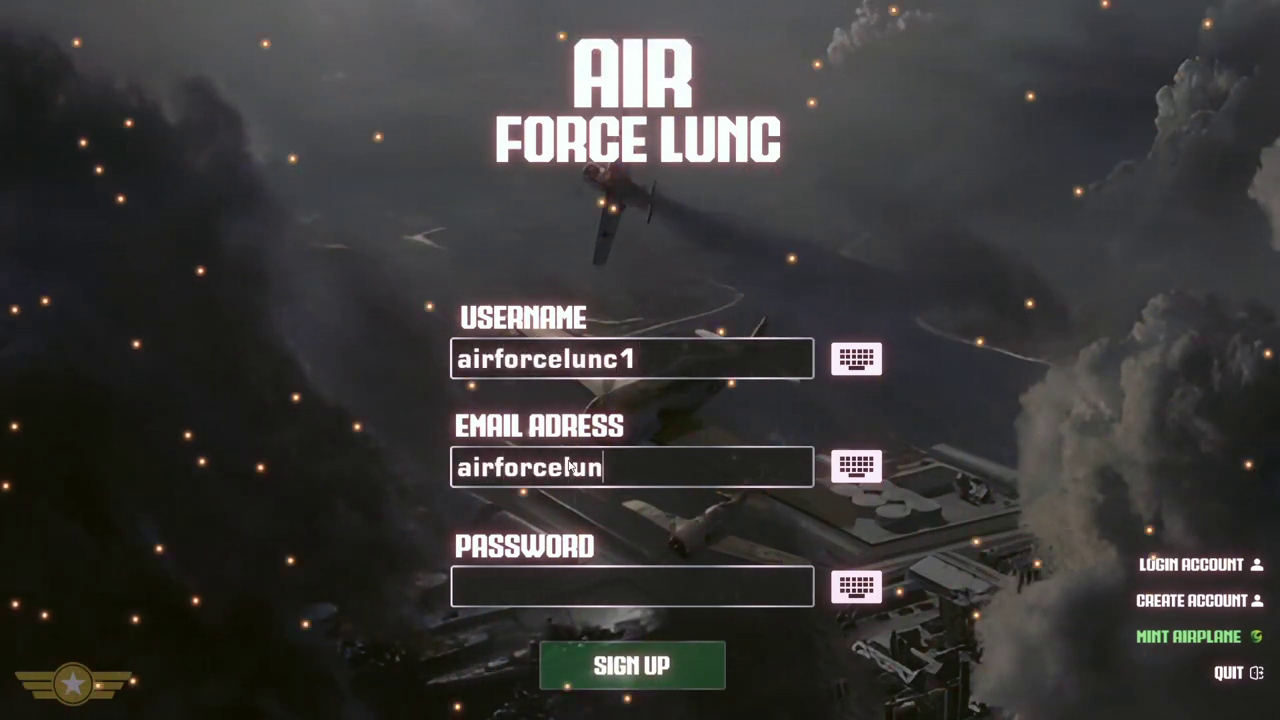
{"action": "left_click", "coordinate": [598, 588]}
{"action": "type", "text": "a123"}
{"action": "left_click", "coordinate": [621, 668]}
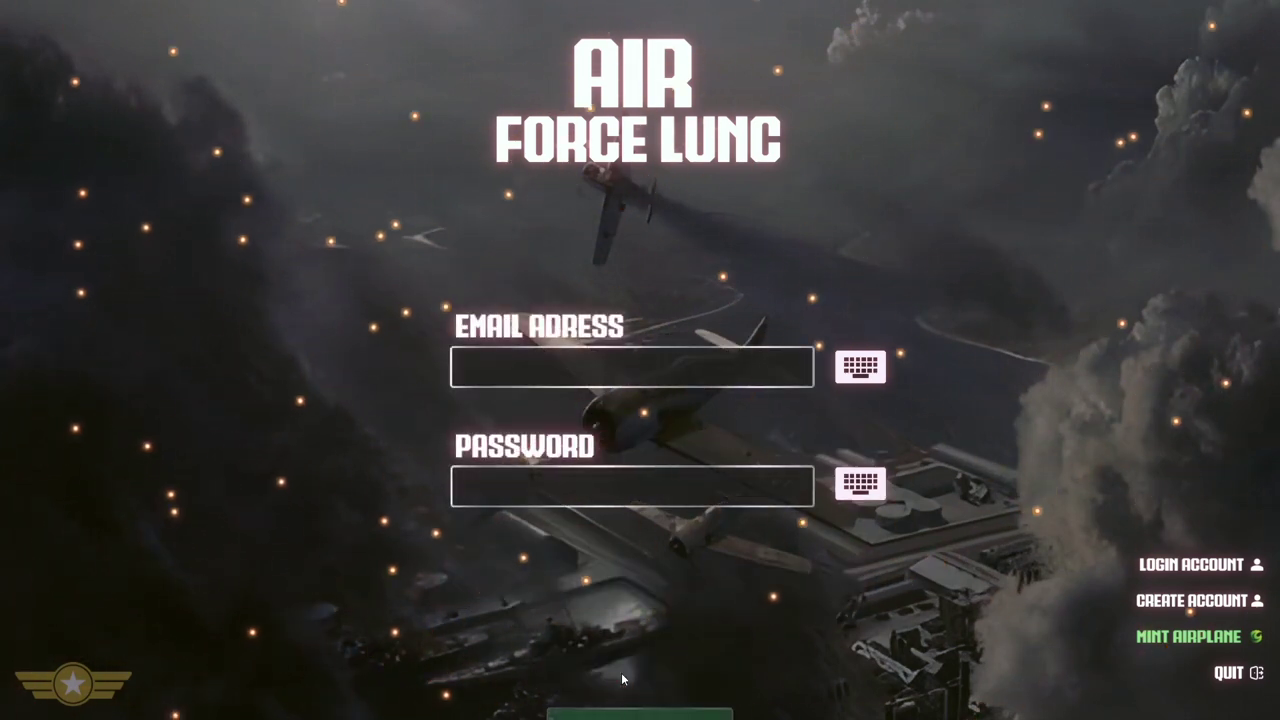
Log in with the new account's e-mail address and password to reach the main menu.
{"action": "left_click", "coordinate": [680, 365]}
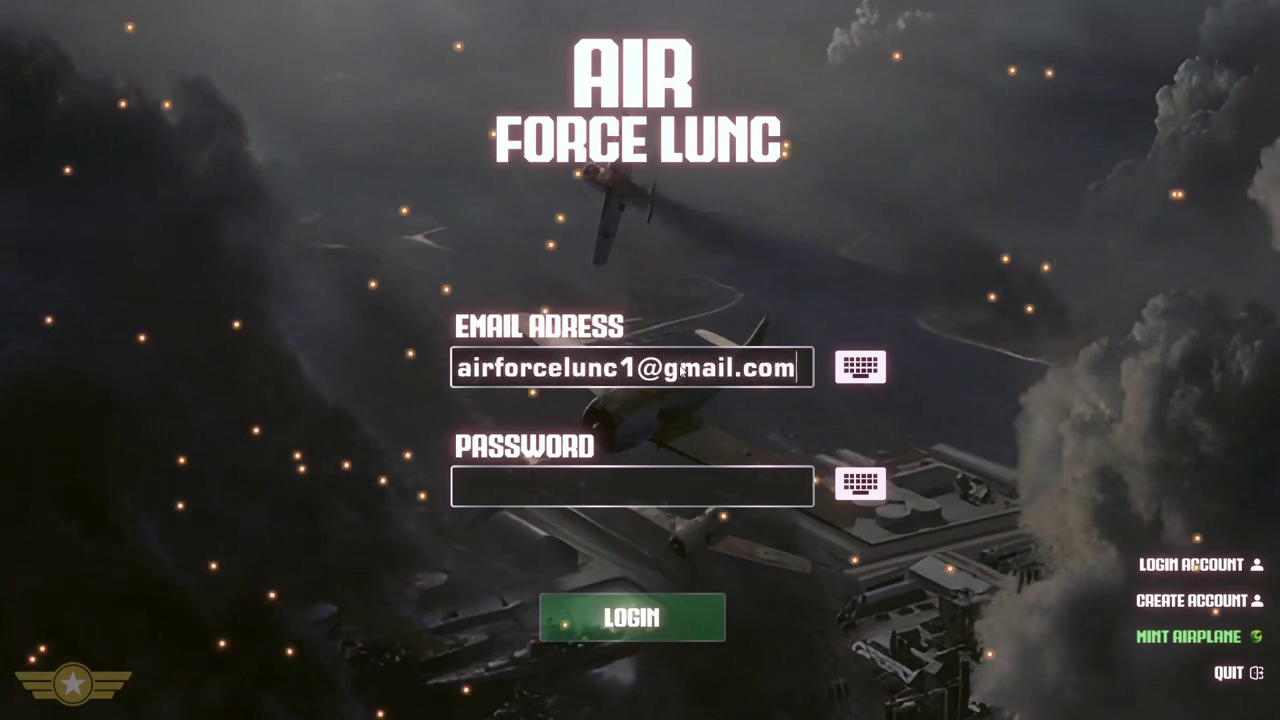
{"action": "left_click", "coordinate": [668, 480]}
{"action": "type", "text": "1234"}
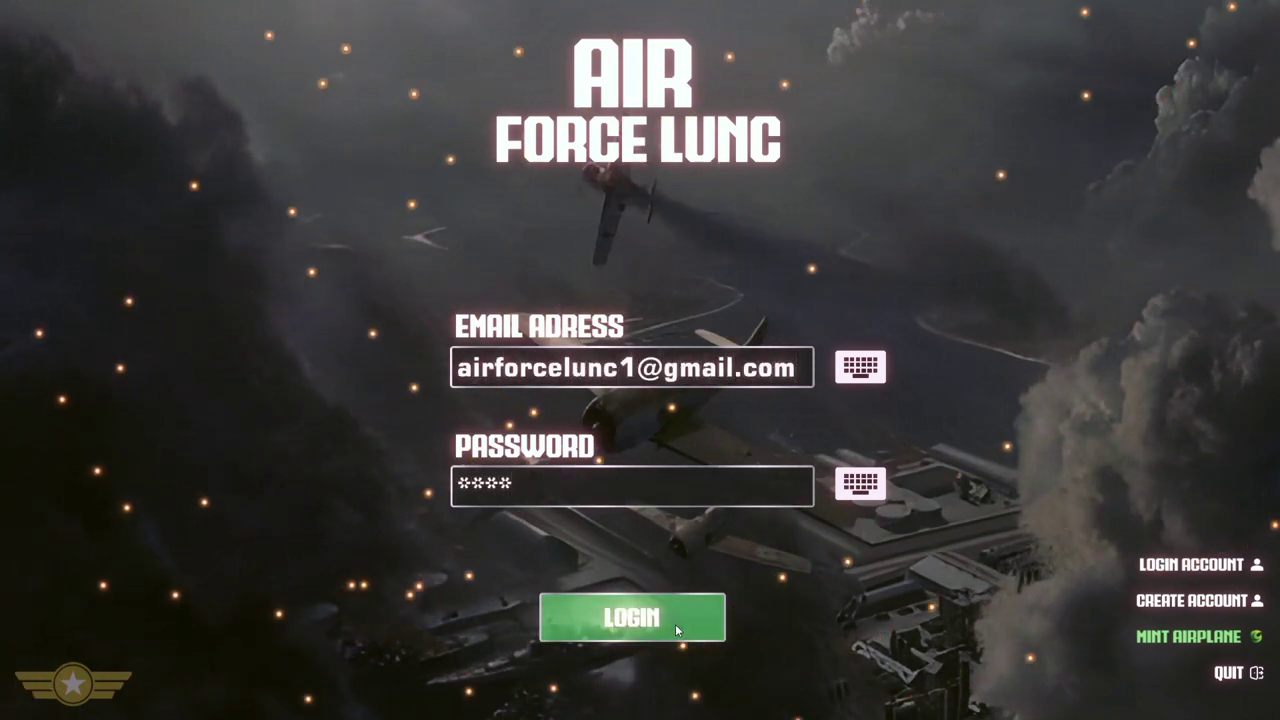
{"action": "left_click", "coordinate": [675, 624]}
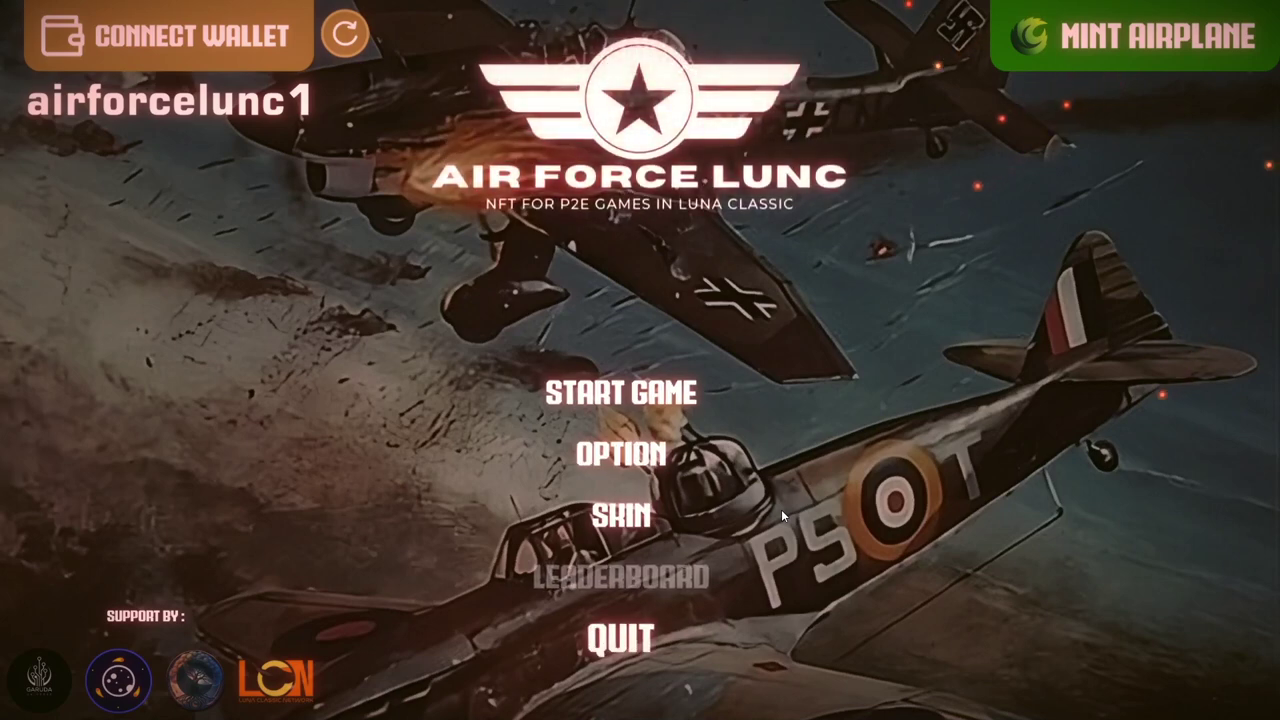